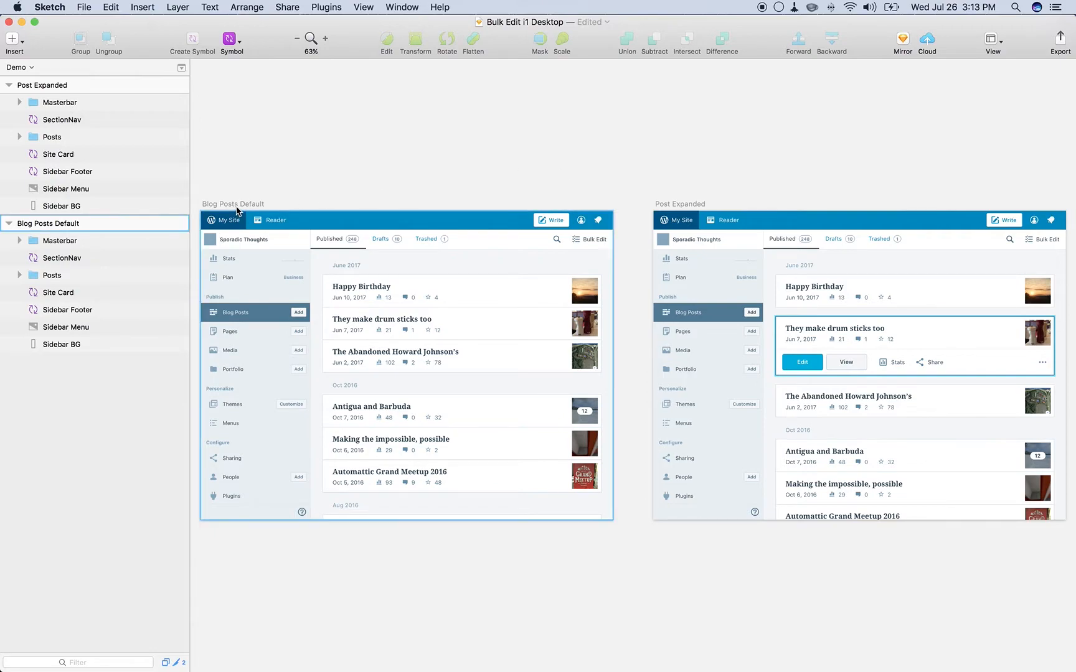
pyautogui.click(312, 200)
pyautogui.keyDown('shift'); pyautogui.click(673, 205); pyautogui.keyUp('shift')
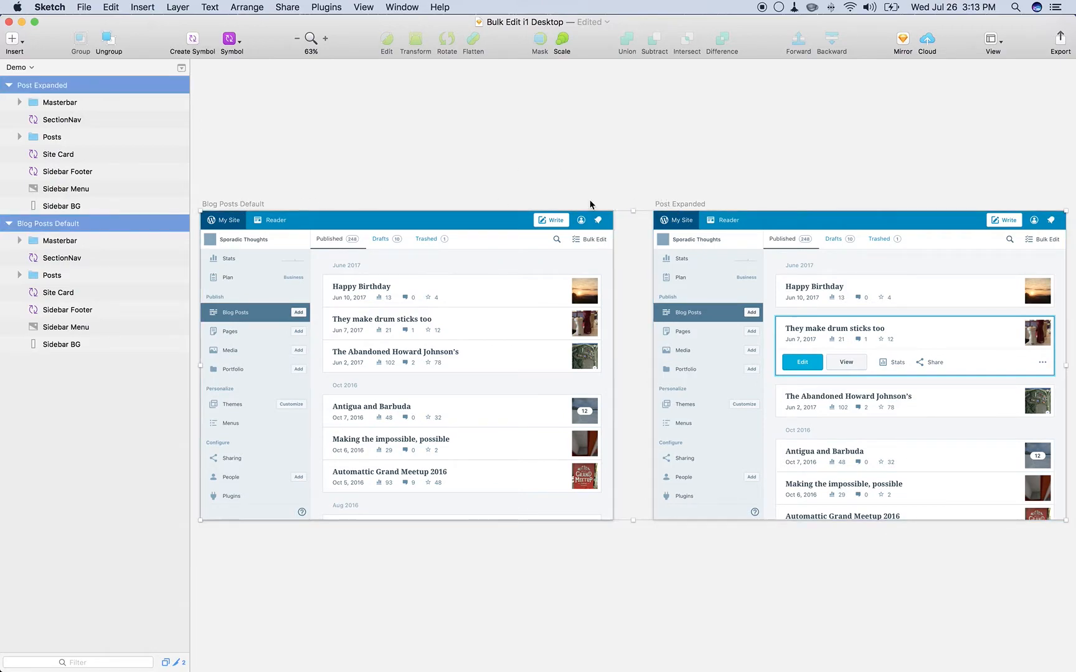
pyautogui.click(415, 171)
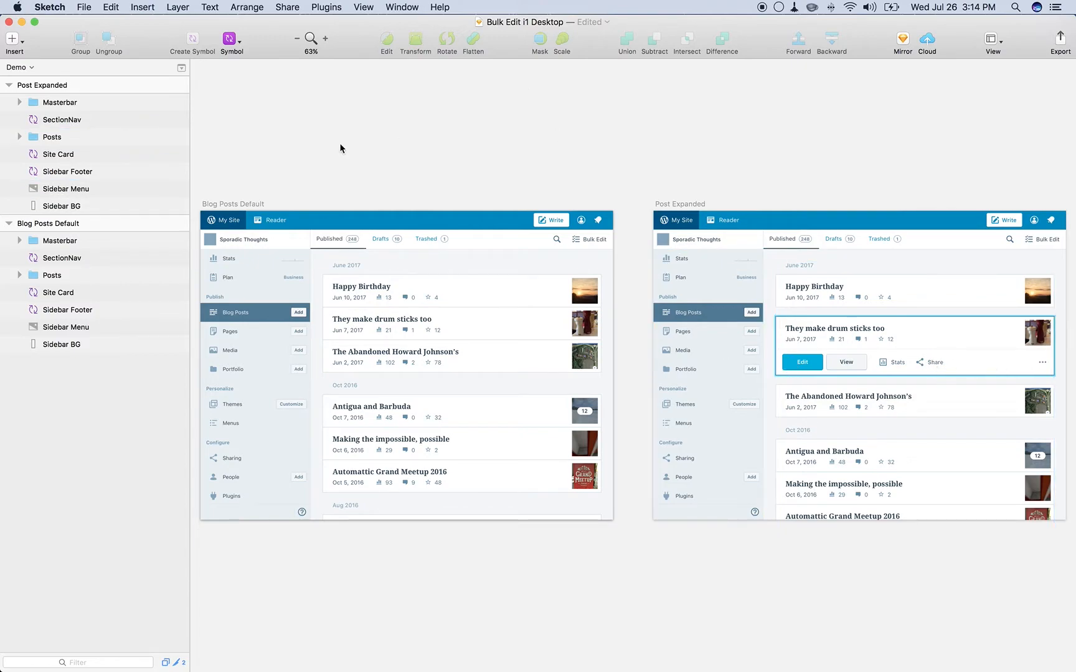
# Step: Send only the Blog Posts Default and Post Expanded artboards to Flinto at 200% scale with the iPad device size, and enlarge the Flinto window
pyautogui.click(250, 204)
pyautogui.keyDown('shift'); pyautogui.click(688, 206); pyautogui.keyUp('shift')
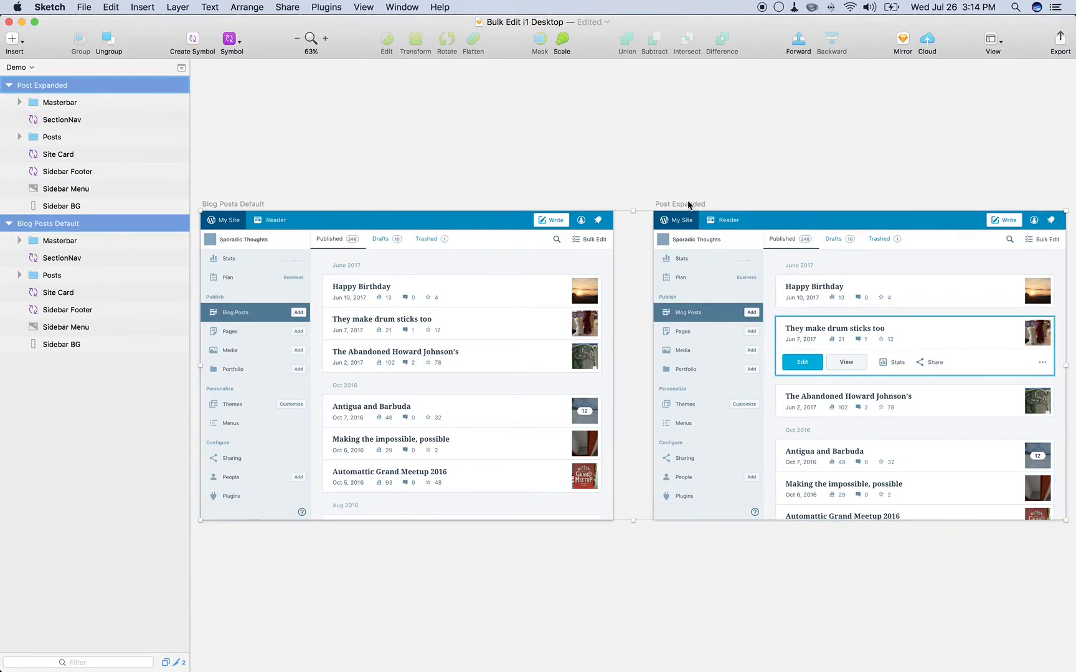
pyautogui.click(321, 6)
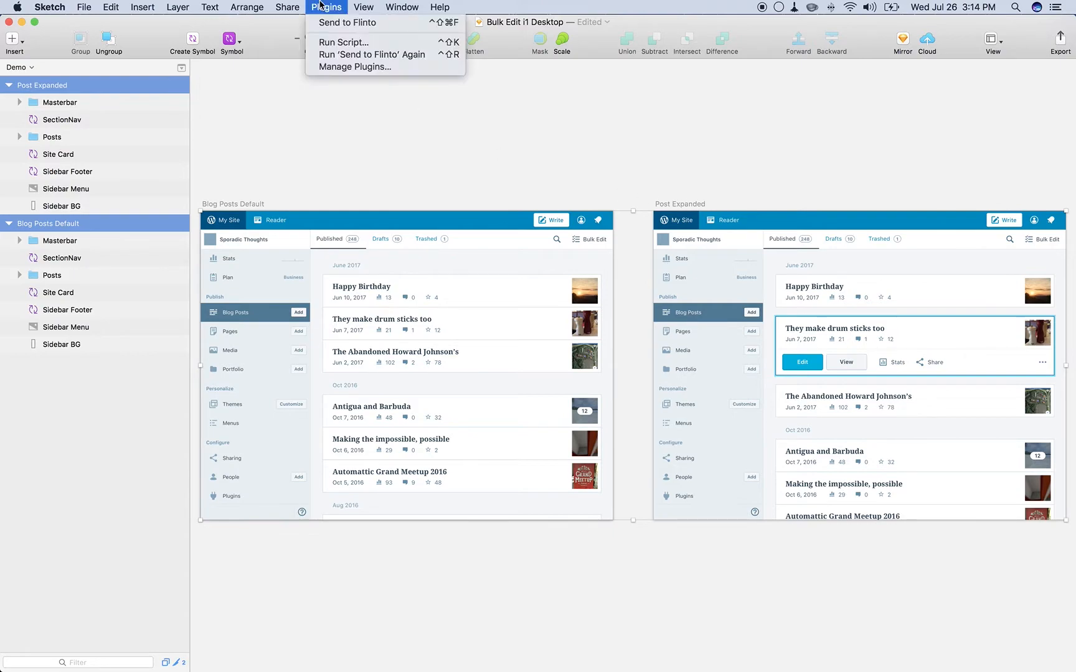
pyautogui.click(346, 23)
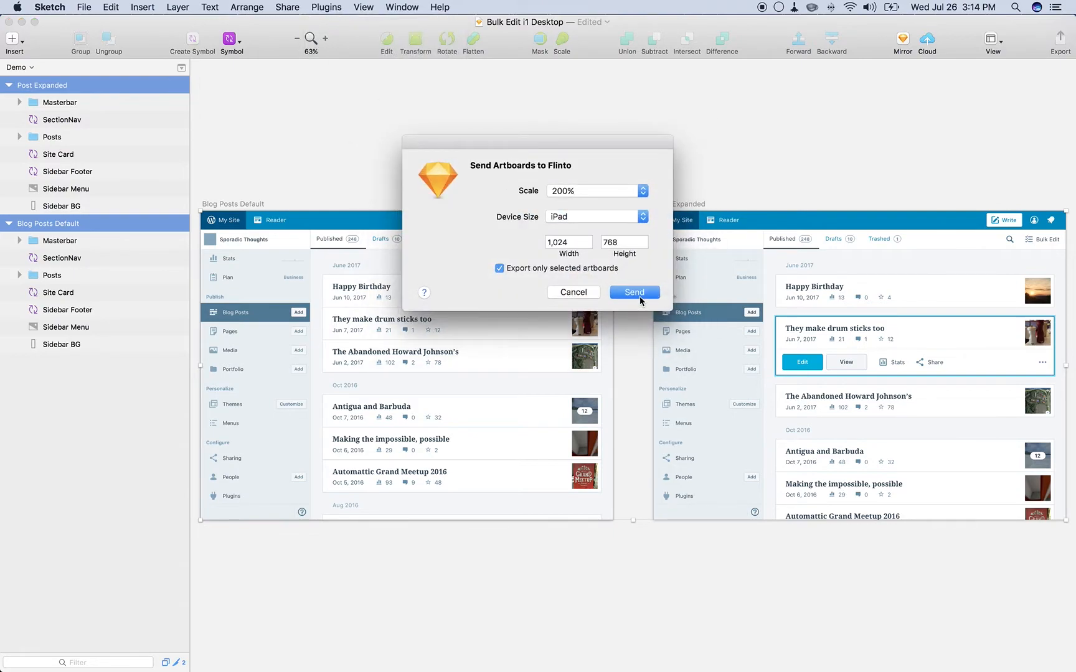
pyautogui.click(637, 292)
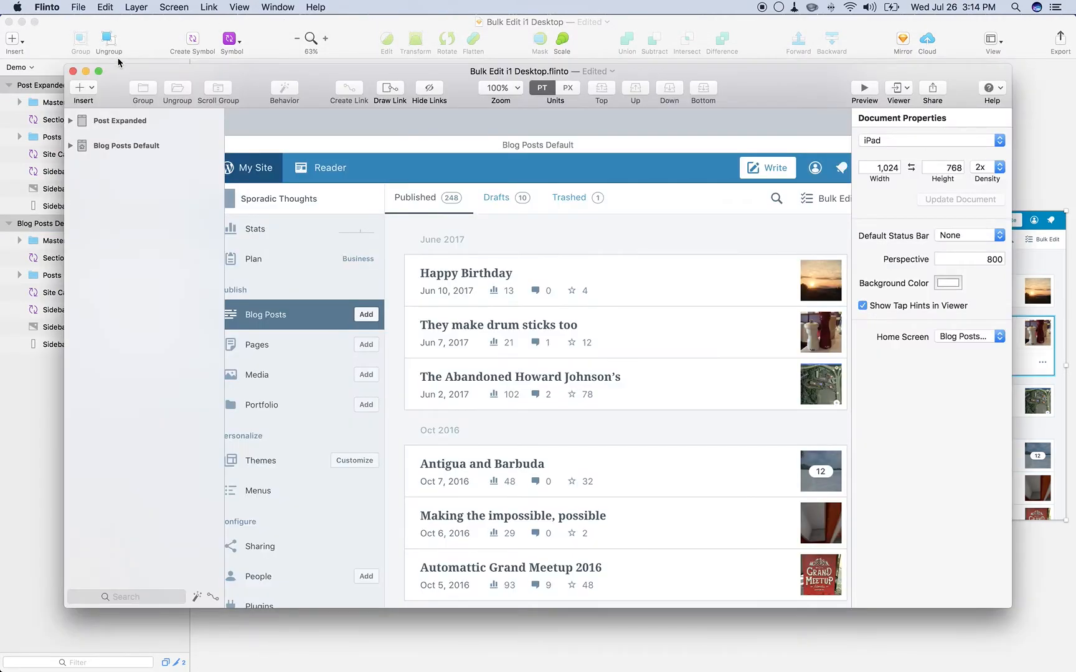
pyautogui.doubleClick(126, 71)
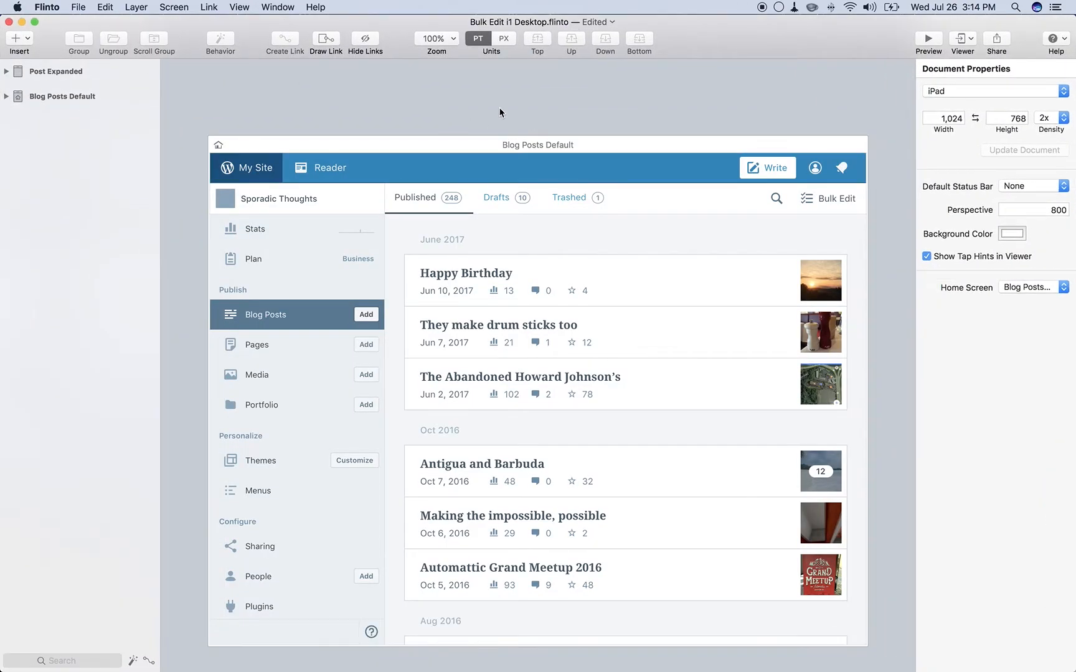
# Step: Examine the imported layer structure of the Post Expanded screen and its Masterbar group
pyautogui.click(6, 71)
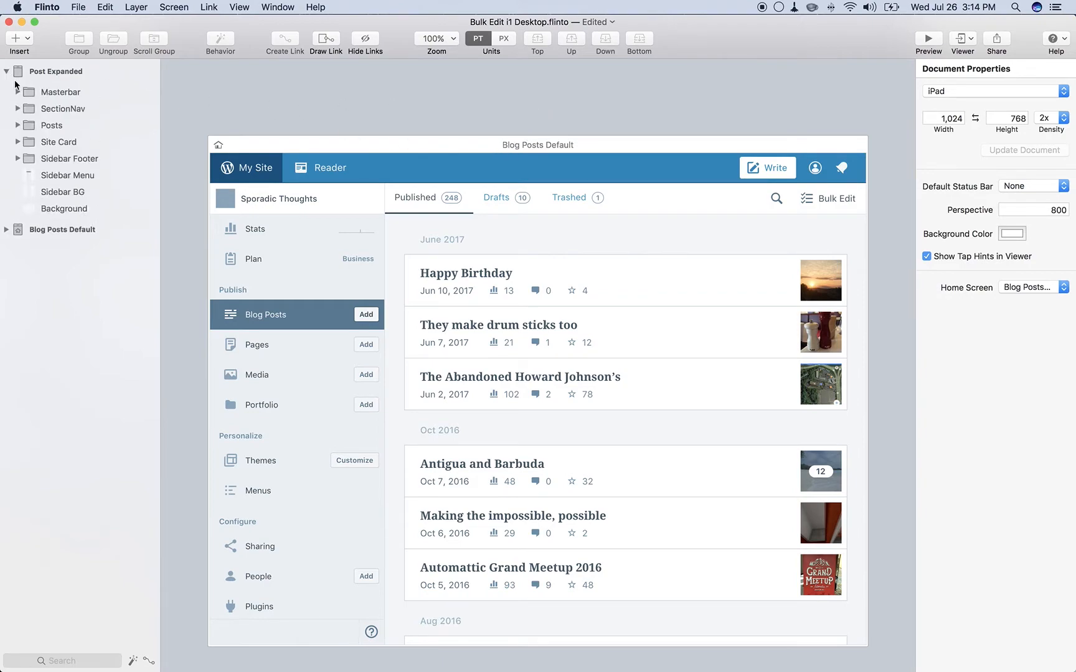
pyautogui.click(18, 92)
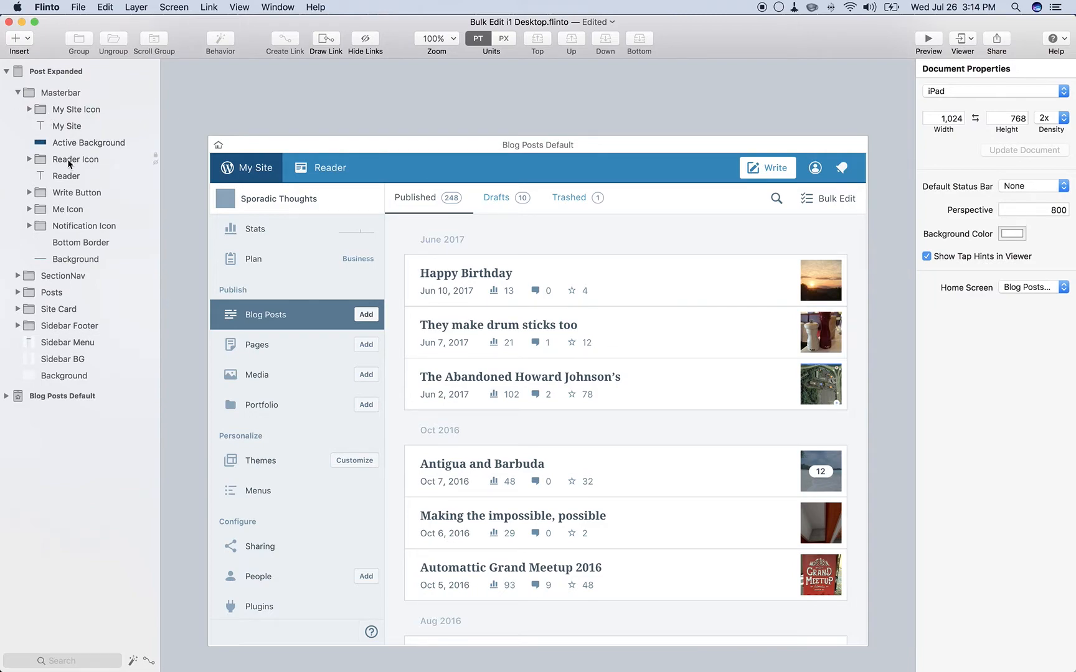
pyautogui.click(7, 71)
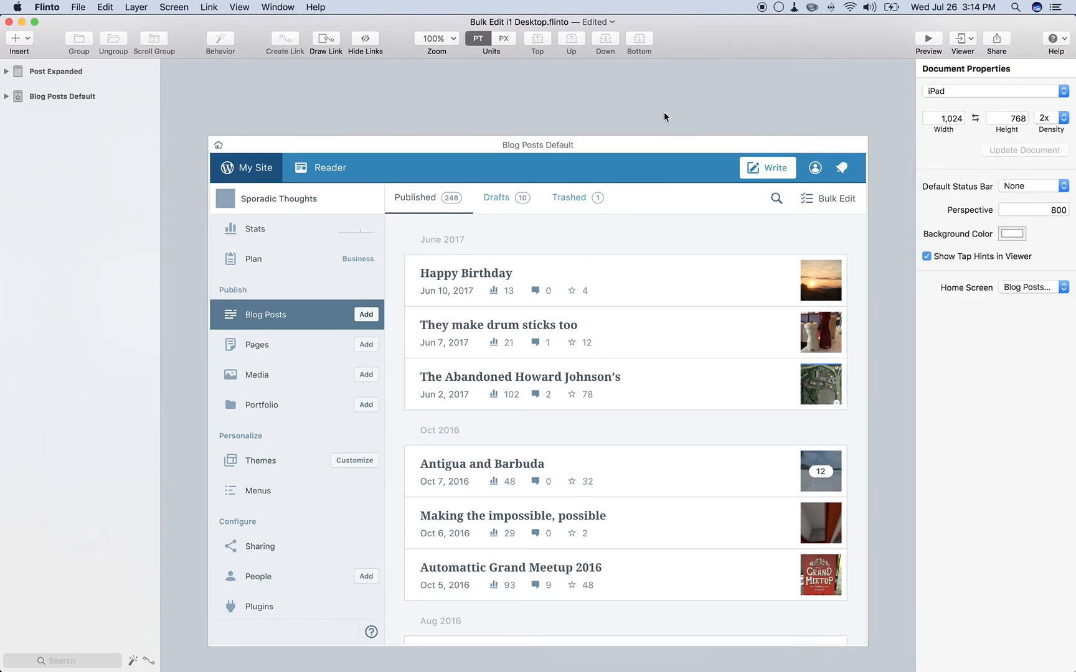
# Step: Draw a tap link over the "They make drum sticks too" post to the Post Expanded screen and create a new transition for it
pyautogui.hscroll(15, 764, 106)
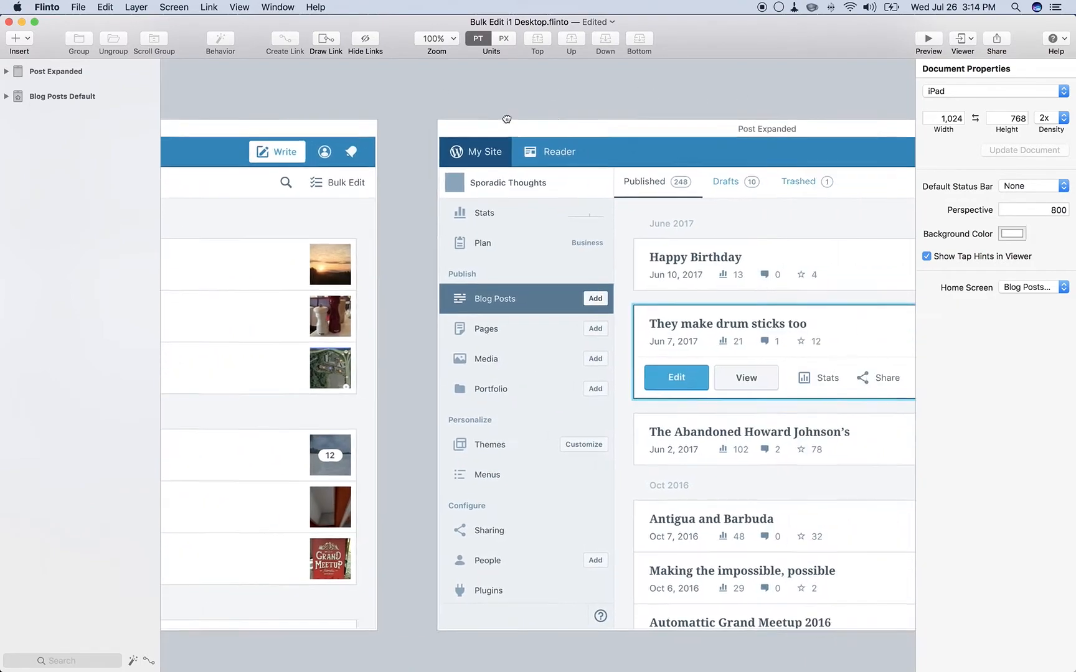
pyautogui.hscroll(-5, 777, 122)
pyautogui.hscroll(-5, 778, 122)
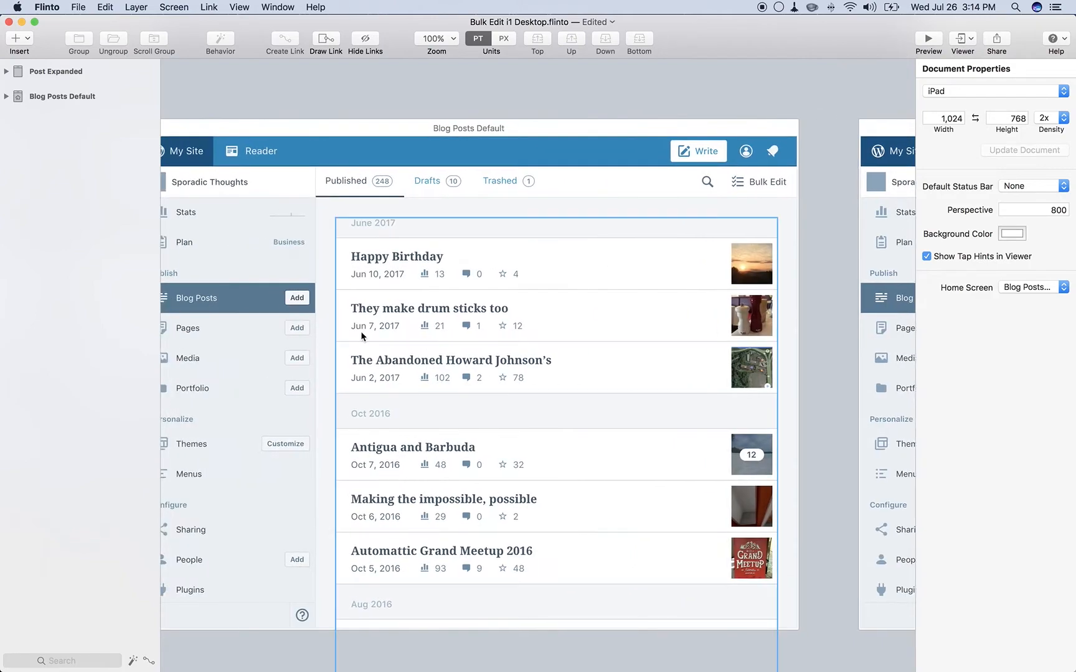
pyautogui.click(326, 40)
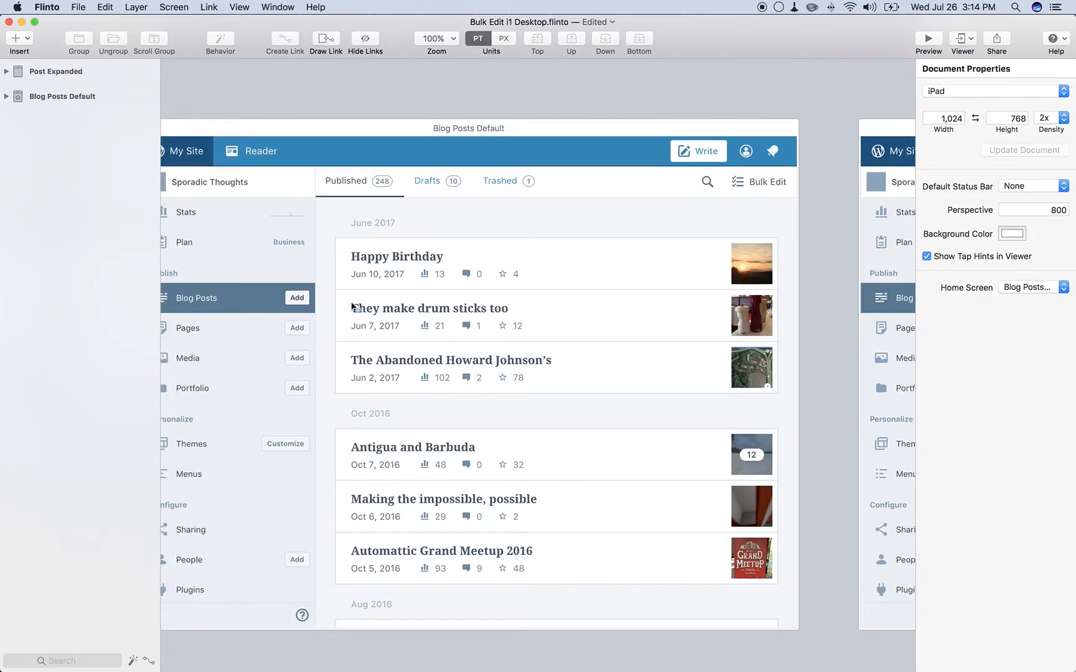
pyautogui.moveTo(334, 289)
pyautogui.mouseDown()
pyautogui.moveTo(644, 344)
pyautogui.moveTo(778, 344)
pyautogui.mouseUp()
pyautogui.moveTo(880, 318); pyautogui.dragTo(880, 318)
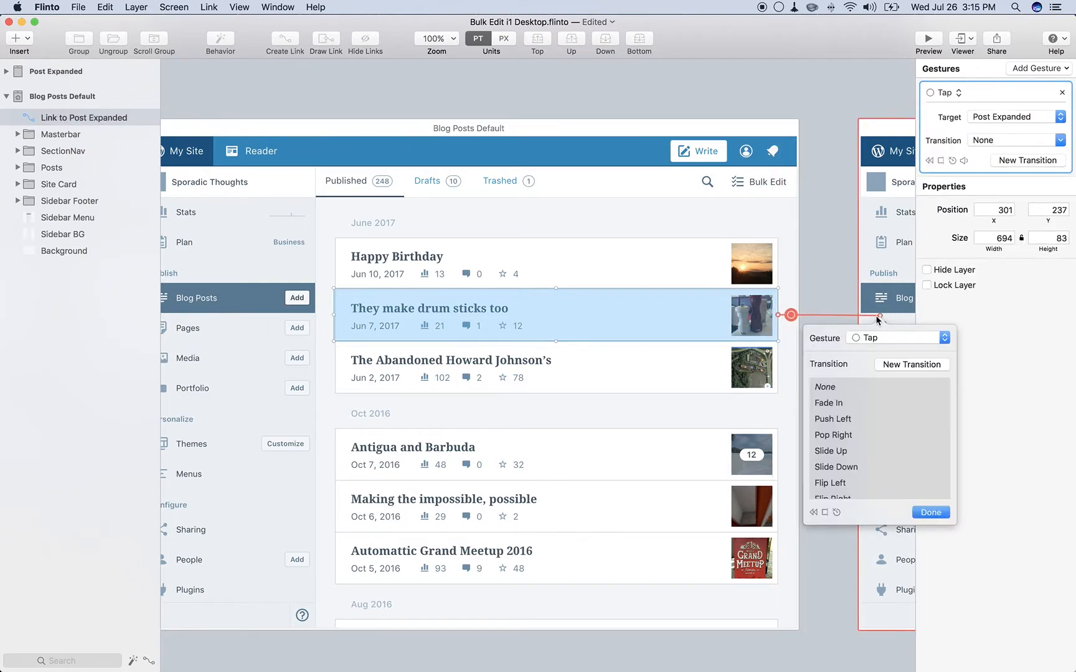
pyautogui.click(894, 366)
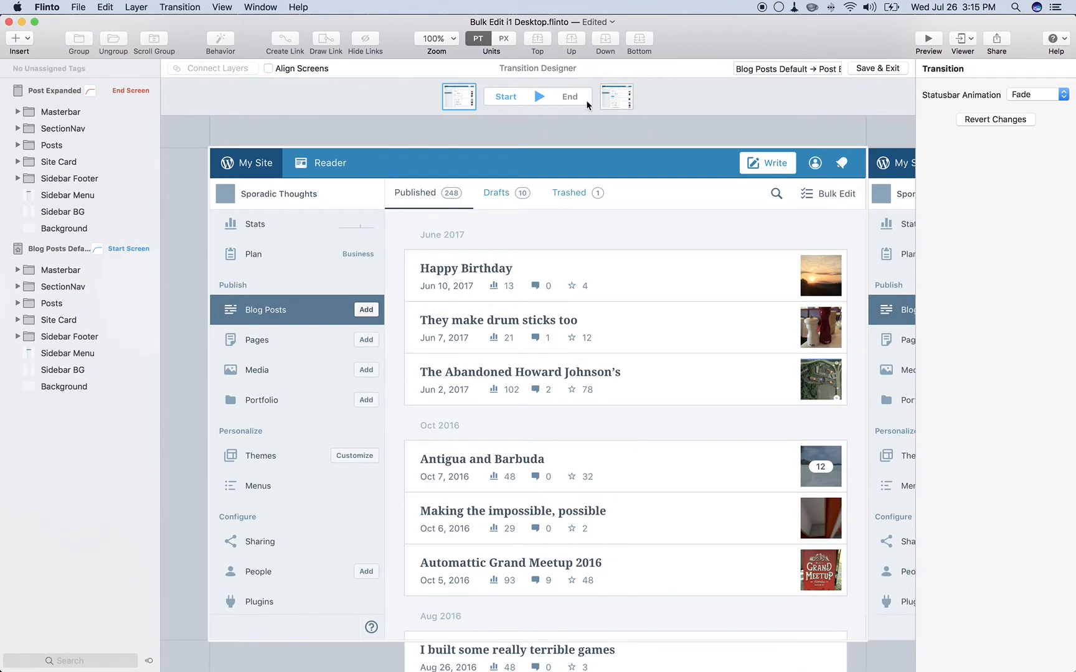
# Step: Compare the start and end states of the new transition by switching back and forth between them
pyautogui.click(539, 97)
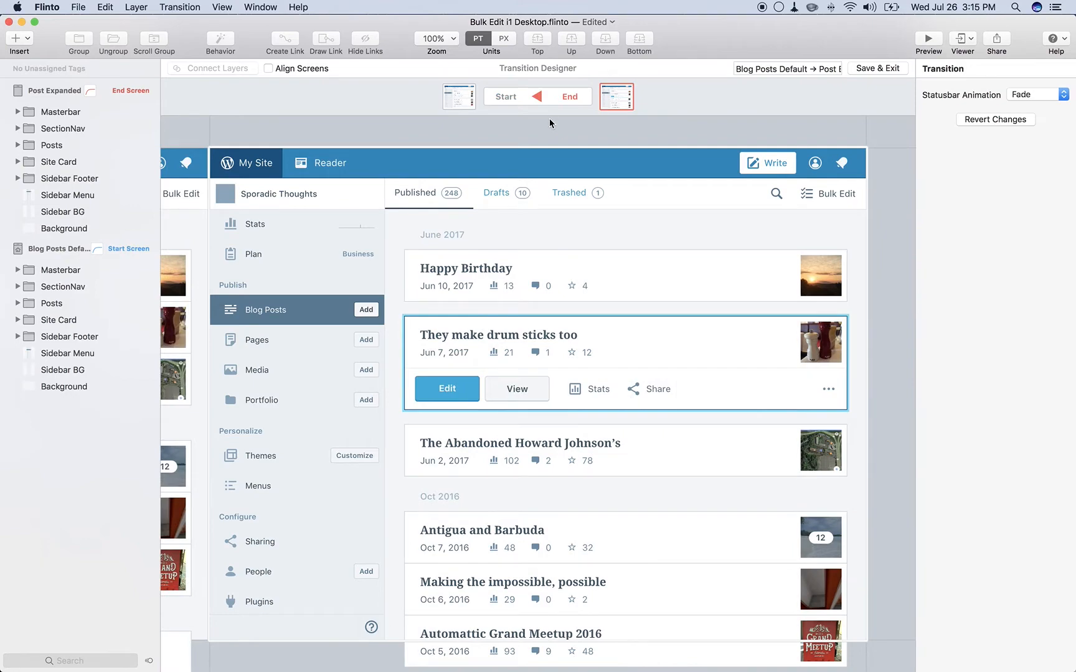
pyautogui.click(538, 96)
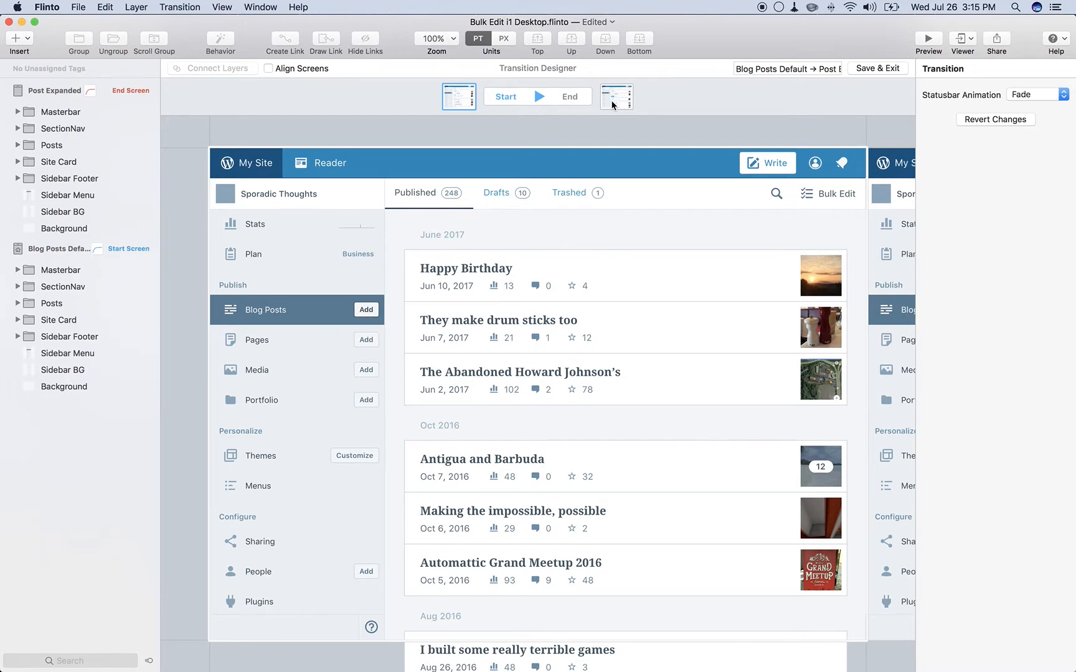
pyautogui.press('space')
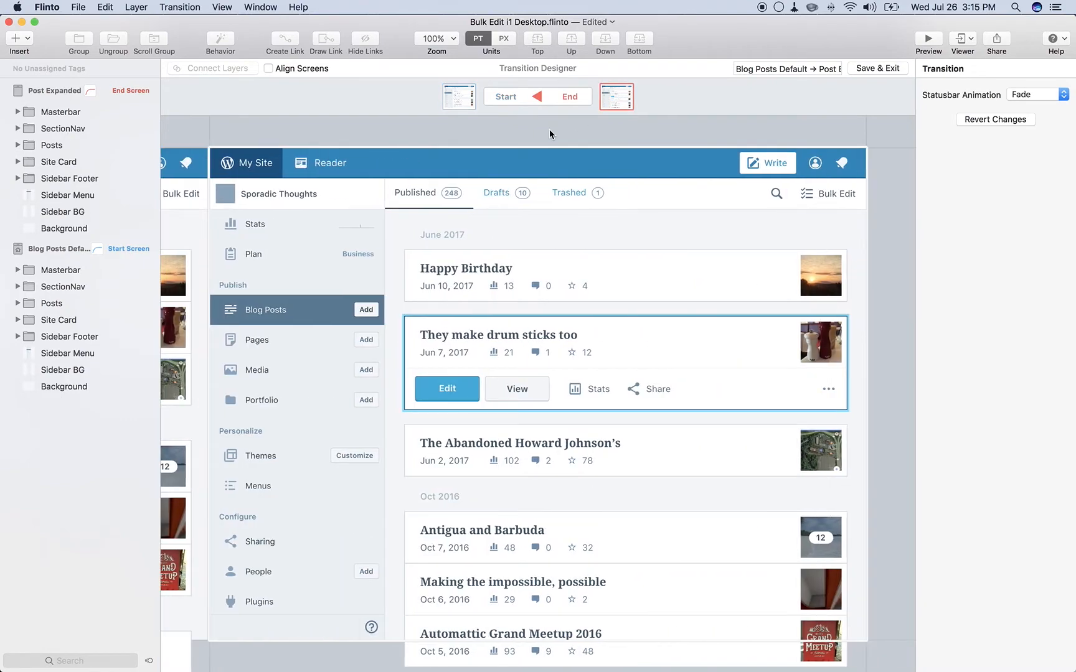
pyautogui.press('space')
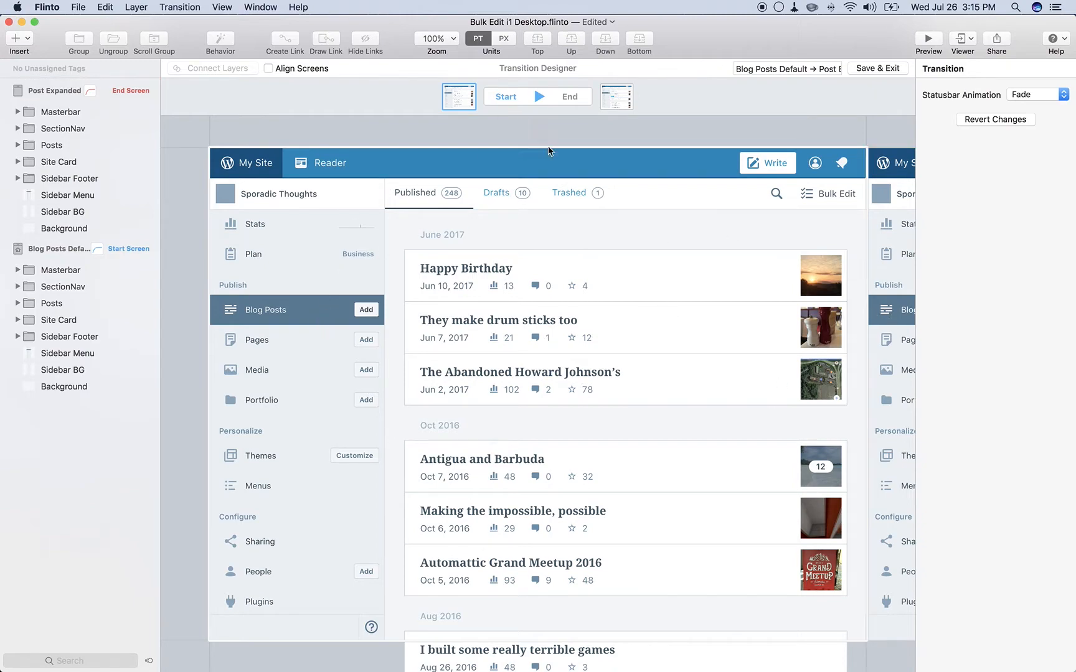
# Step: Align the start and end screens in the transition and preview switching between the two states
pyautogui.click(268, 68)
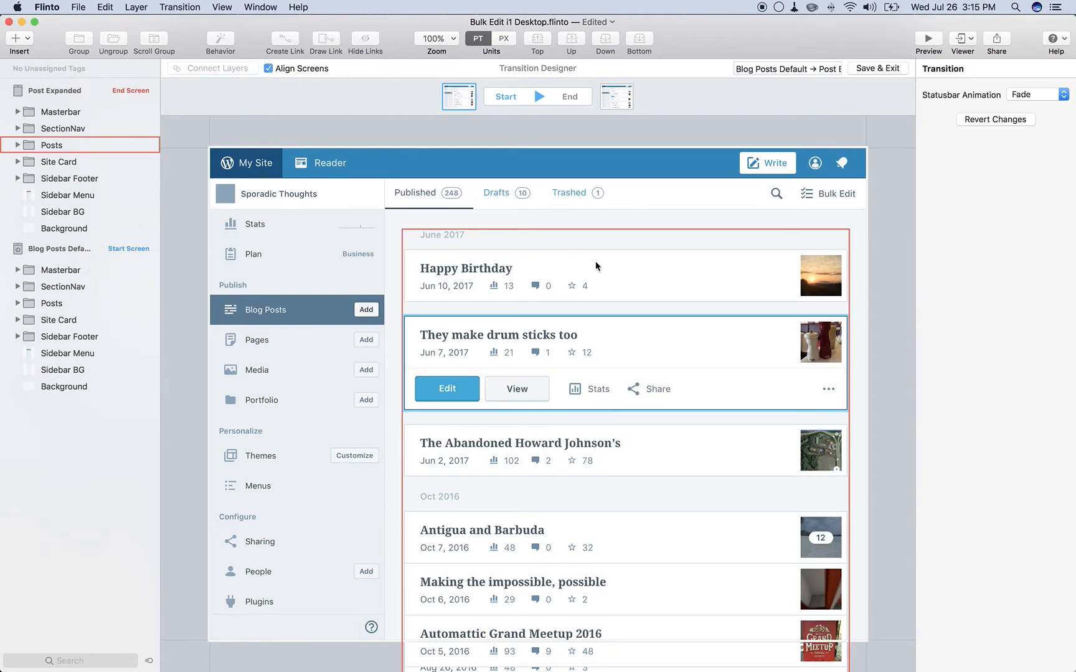
pyautogui.press('space')
pyautogui.press('space')
pyautogui.click(539, 103)
pyautogui.click(539, 96)
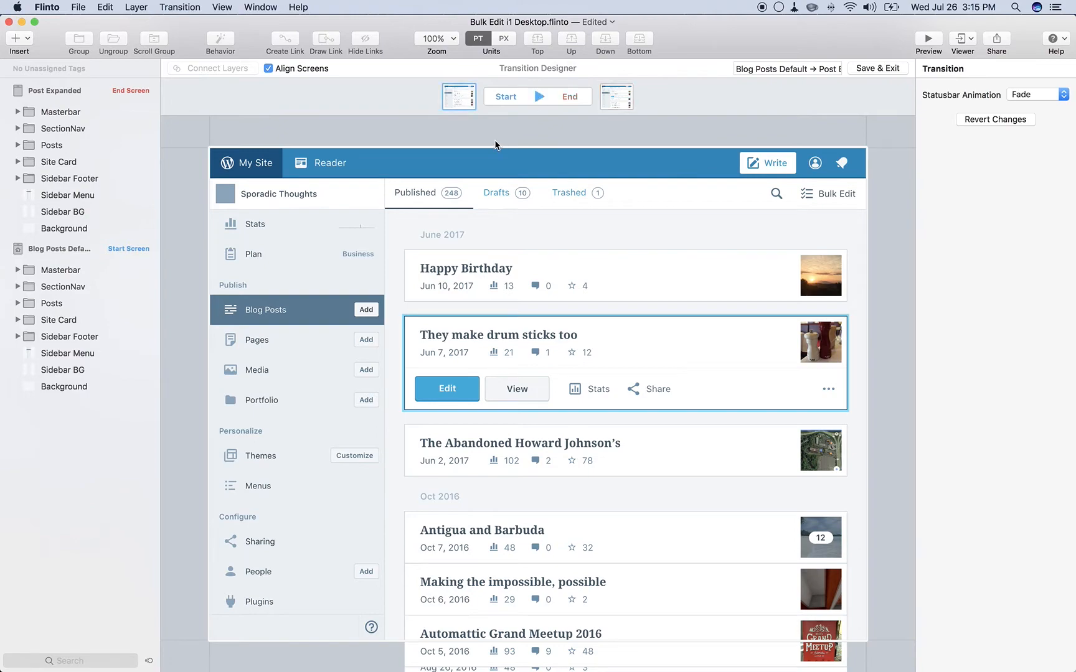
# Step: Move the Post Expanded screen's Background layer below all layers of the Blog Posts Default screen
pyautogui.click(58, 229)
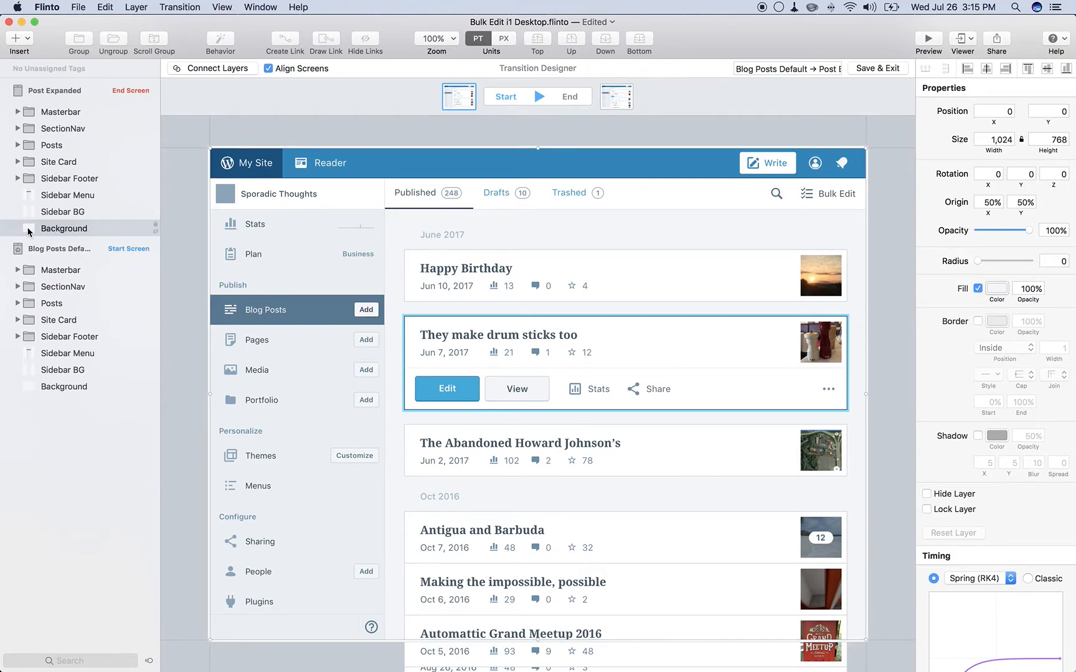
pyautogui.moveTo(28, 232); pyautogui.dragTo(33, 415)
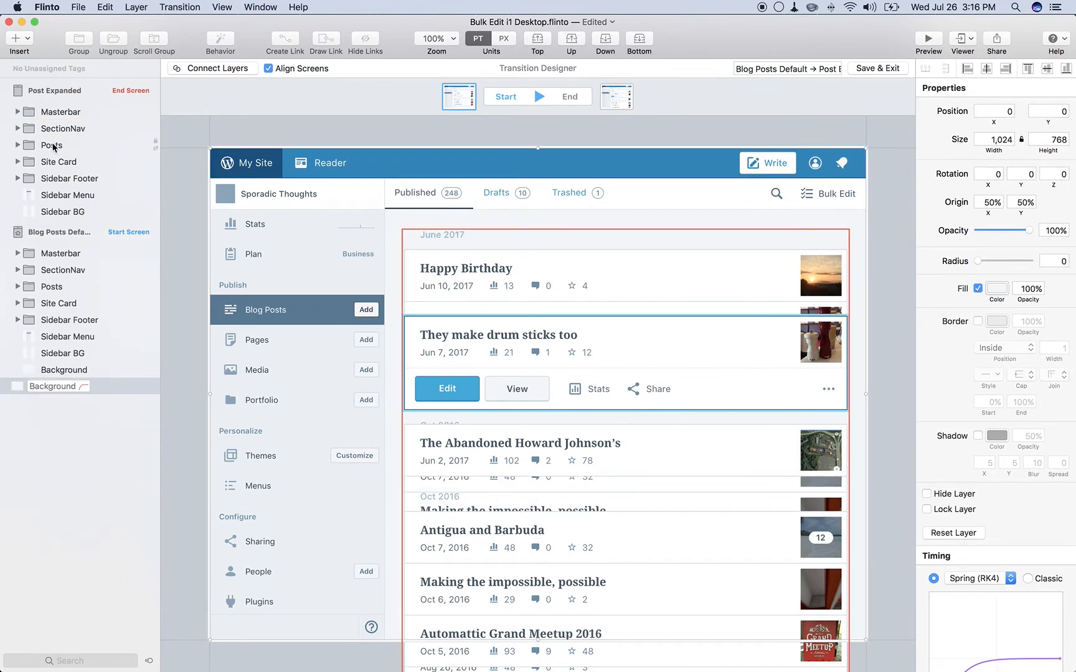
# Step: Expand the Posts groups of both screens and set the end screen's Posts group to 52% opacity in the start state
pyautogui.click(18, 146)
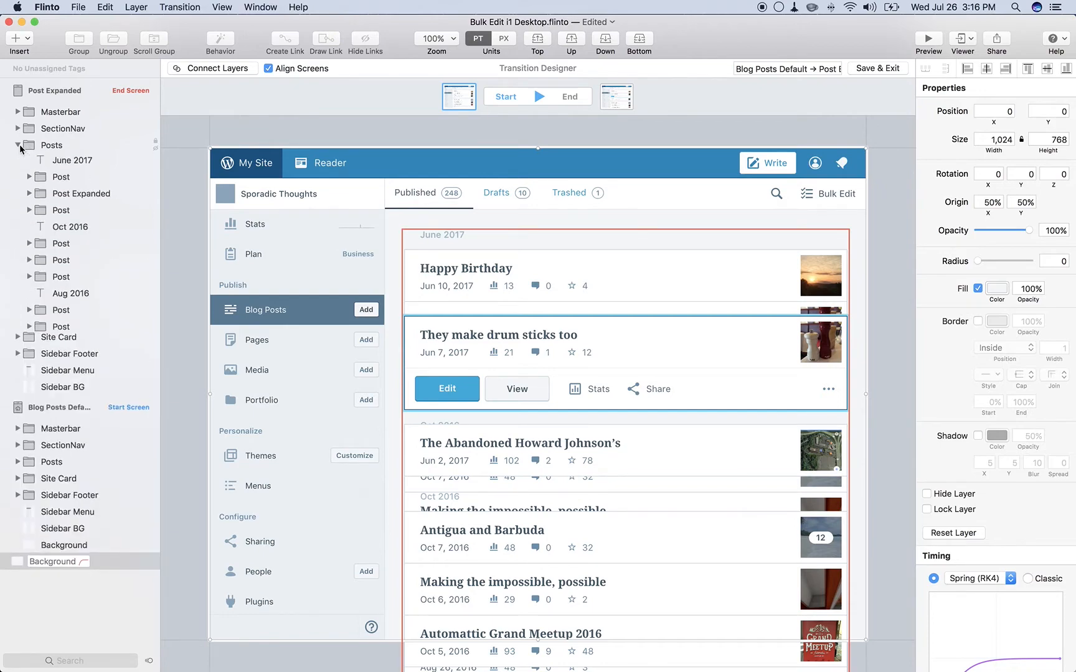
pyautogui.click(17, 471)
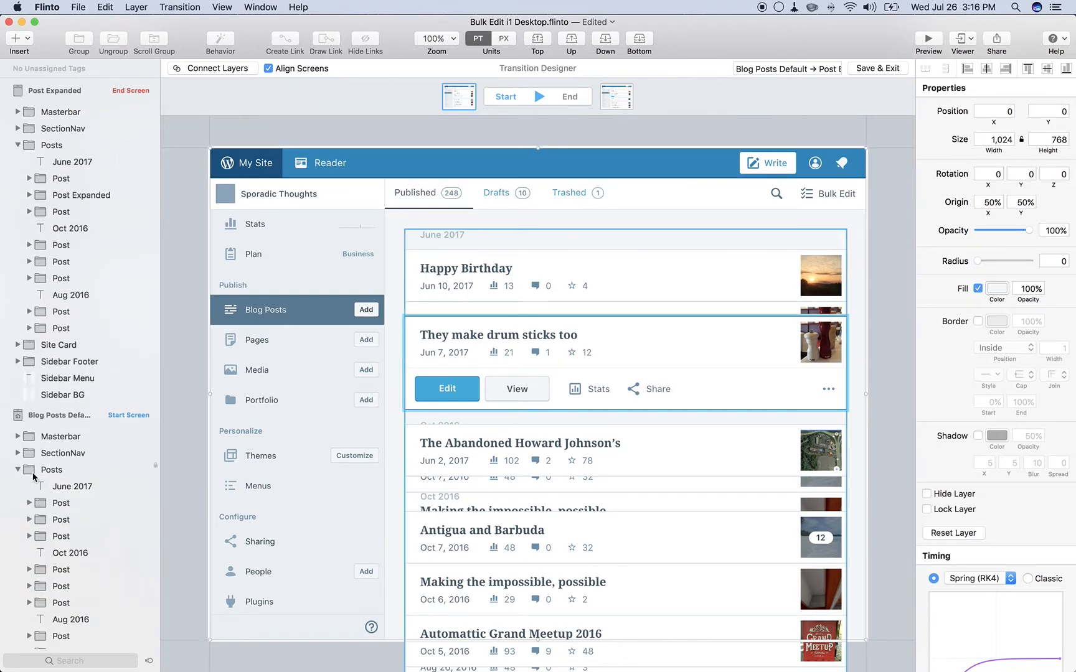
pyautogui.click(63, 503)
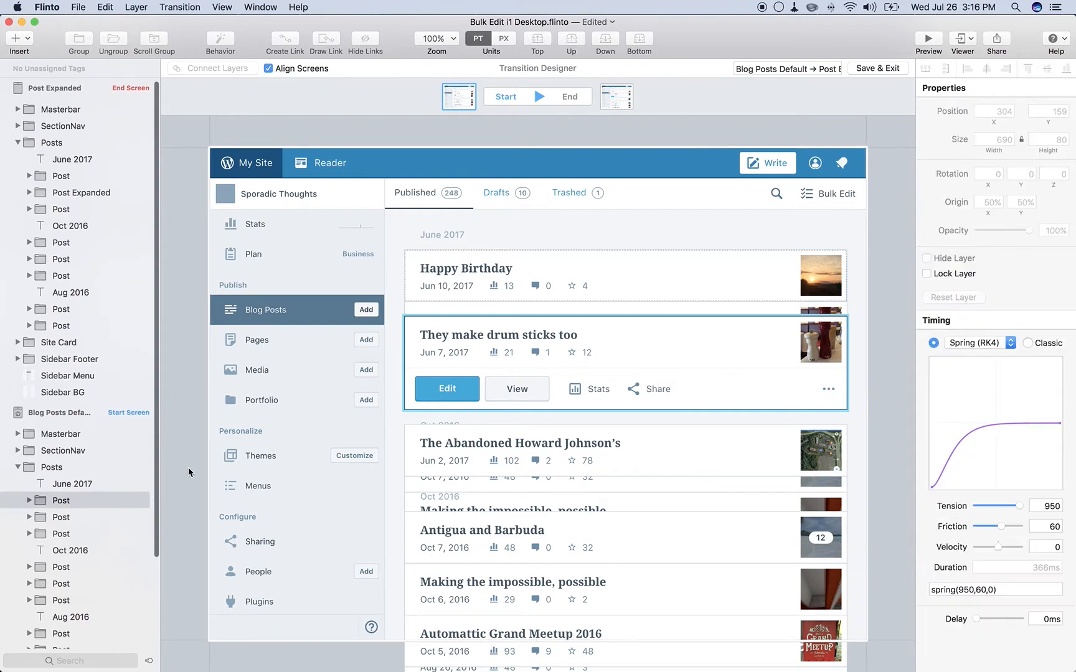
pyautogui.click(507, 282)
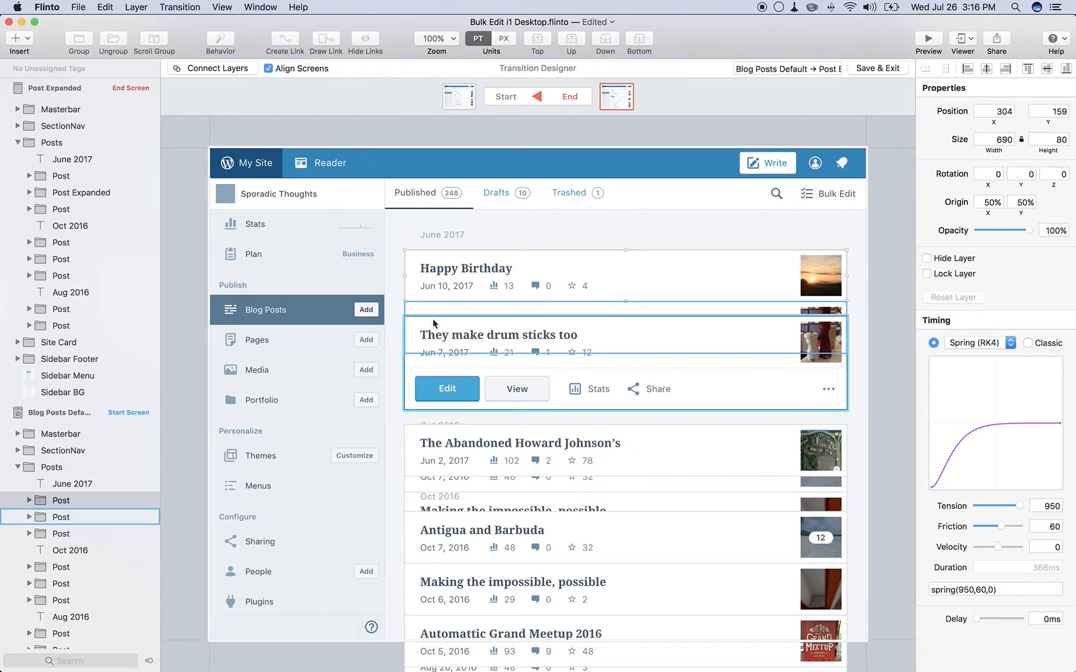
pyautogui.click(50, 143)
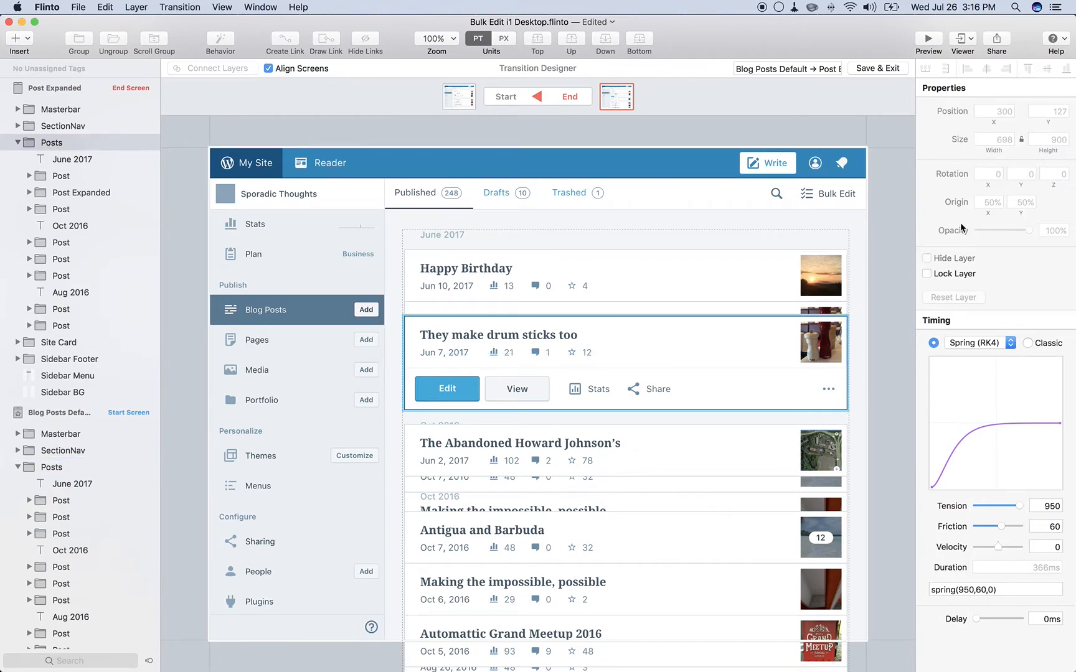
pyautogui.press('space')
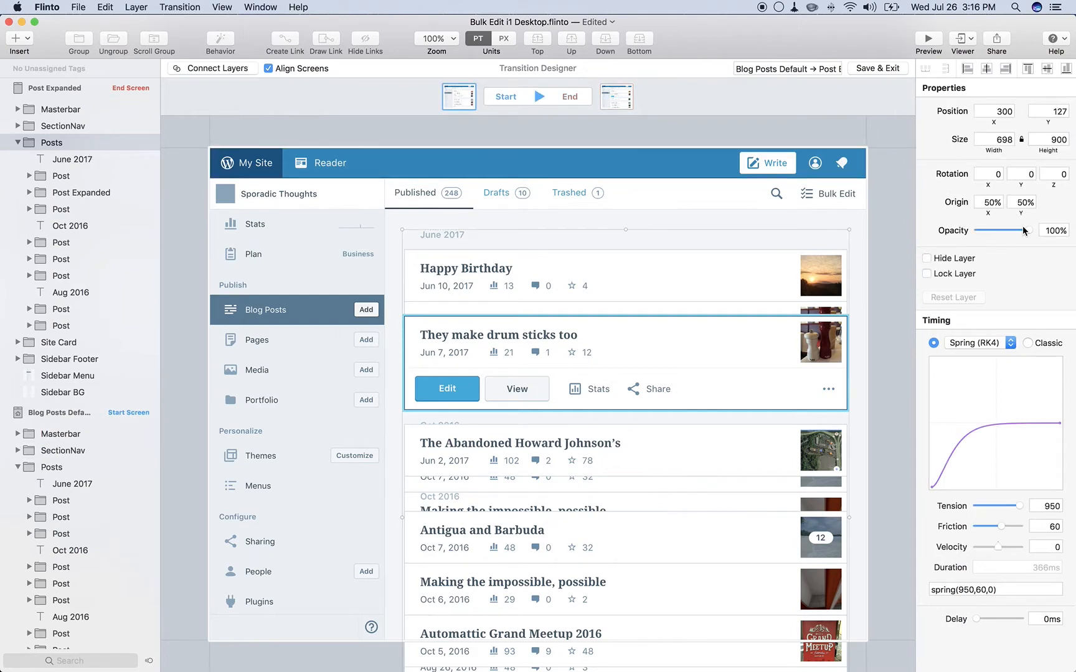
pyautogui.moveTo(1014, 234); pyautogui.dragTo(1004, 235)
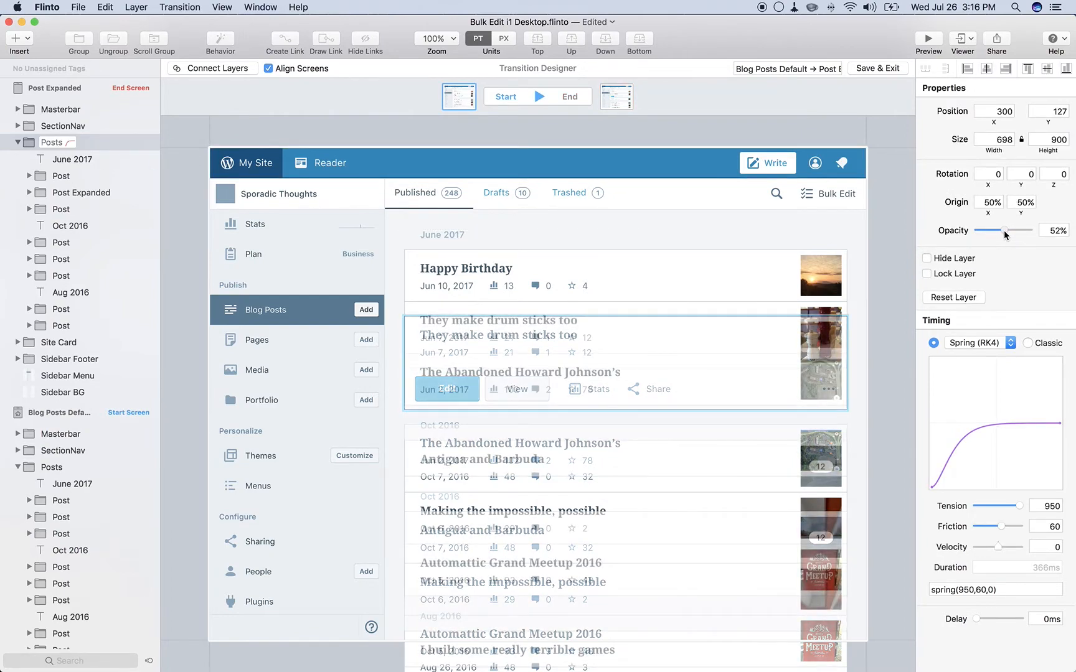
pyautogui.click(899, 288)
# Step: In the start state, move the Post Expanded group up to Y 236 so its title overlays the matching post in the default list
pyautogui.click(61, 176)
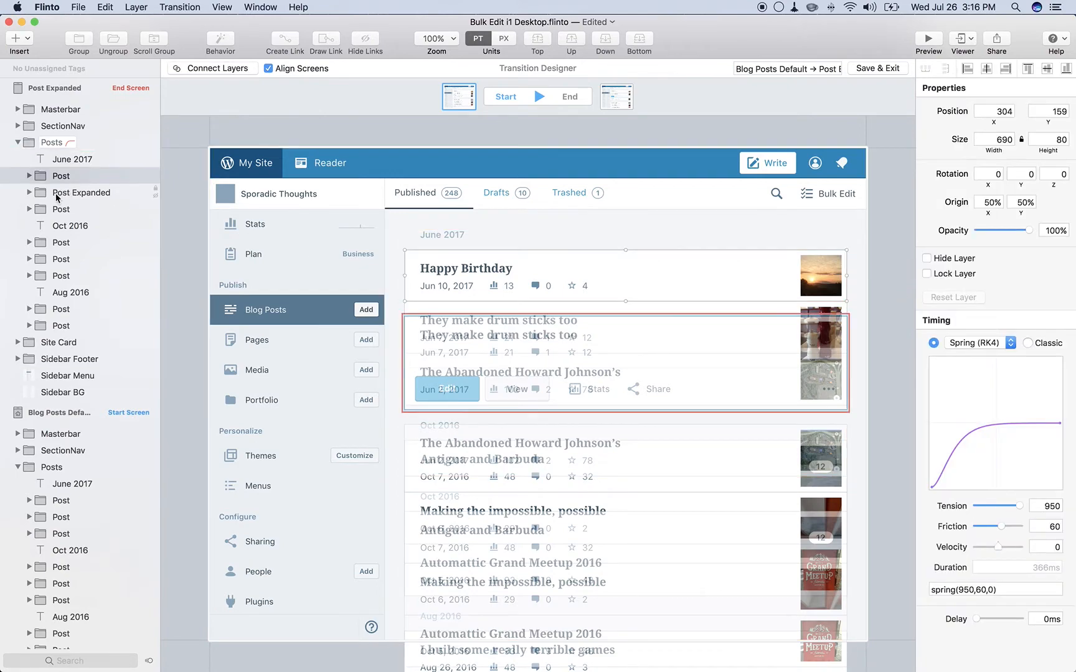
pyautogui.click(57, 196)
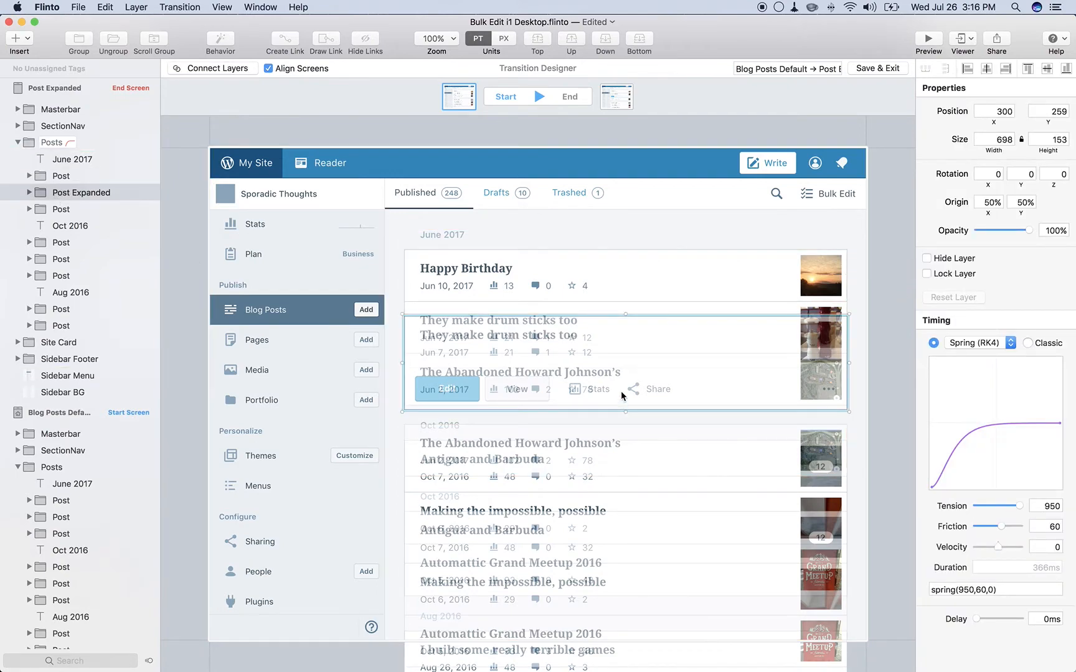
pyautogui.moveTo(624, 369); pyautogui.dragTo(626, 359)
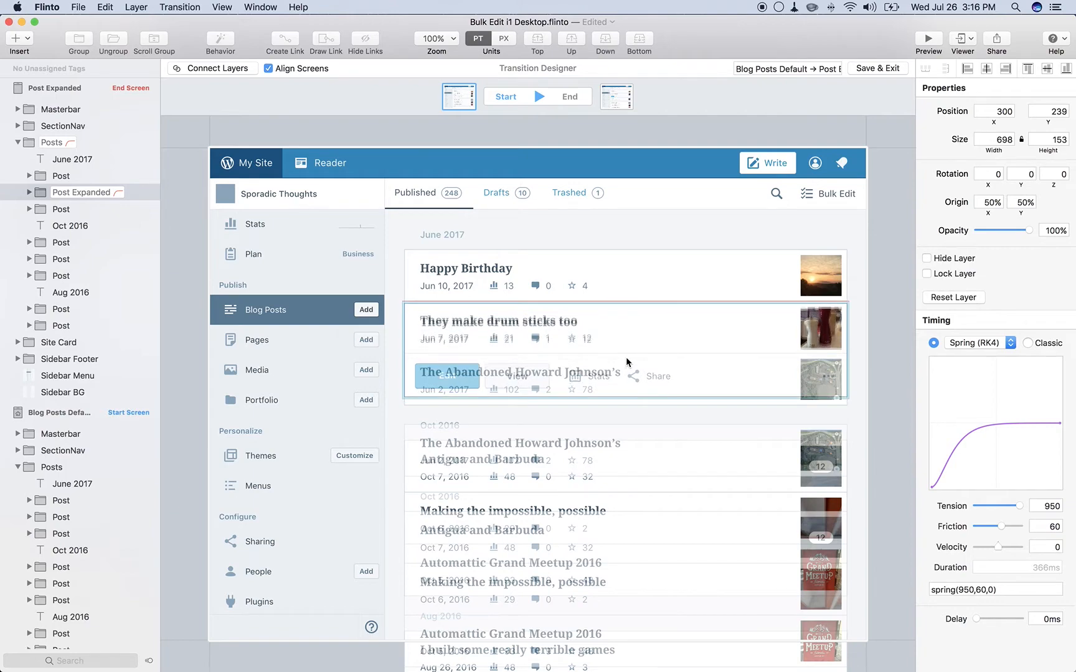
pyautogui.press('Up')
pyautogui.press('Up')
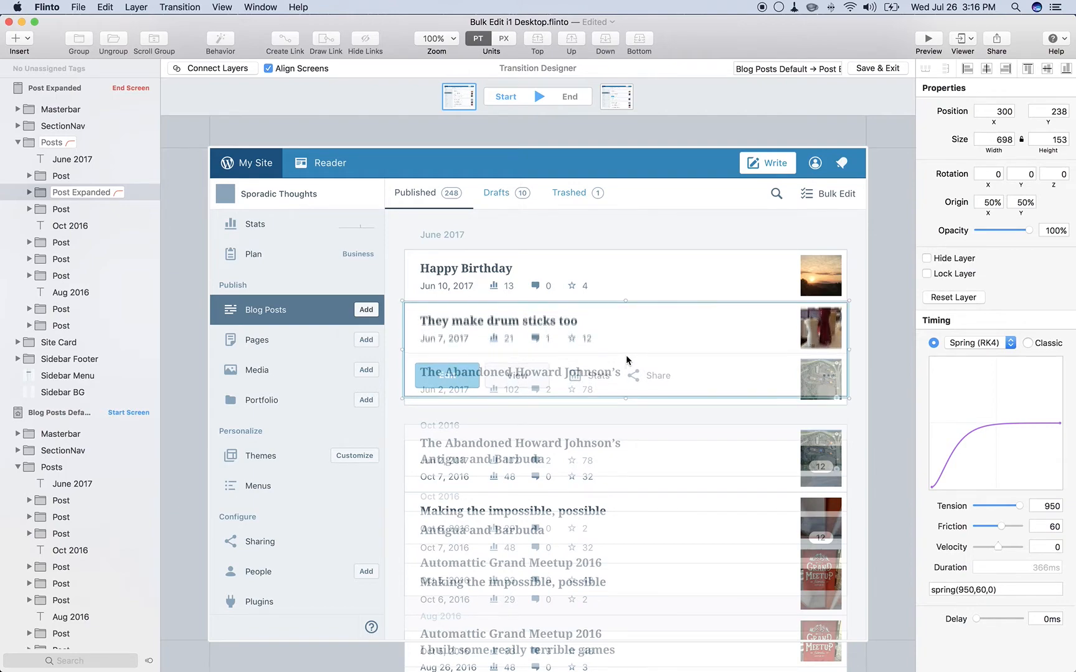
pyautogui.press('Up')
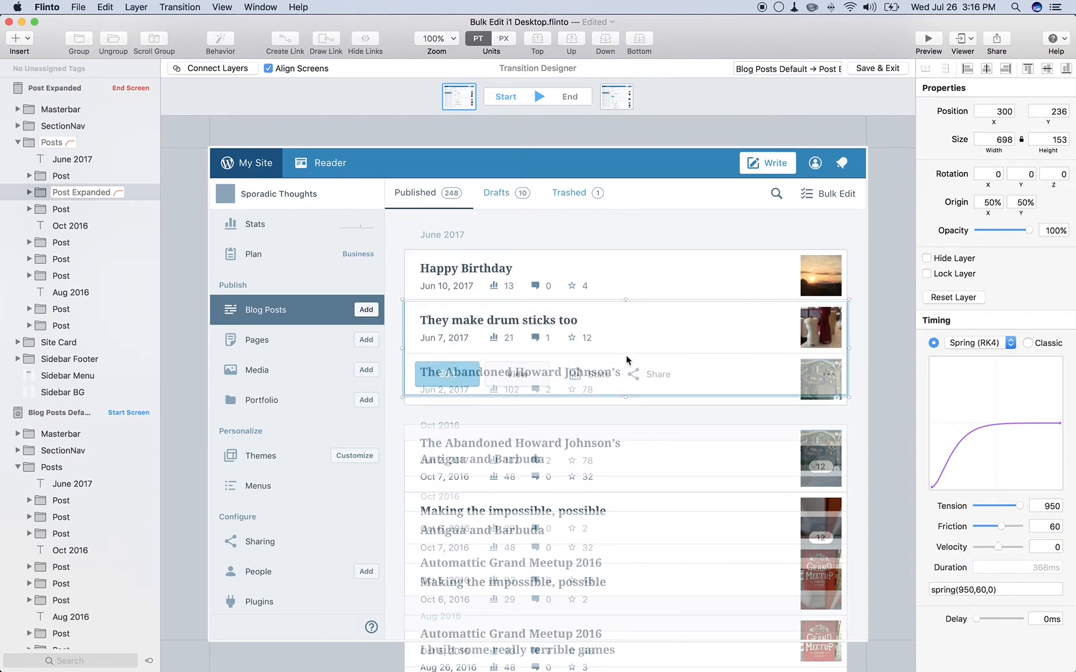
# Step: In the start state, move Post Expanded's Howard Johnson's post to Y 321 and raise all lower headings and posts onto their default list counterparts
pyautogui.moveTo(505, 463); pyautogui.dragTo(510, 384)
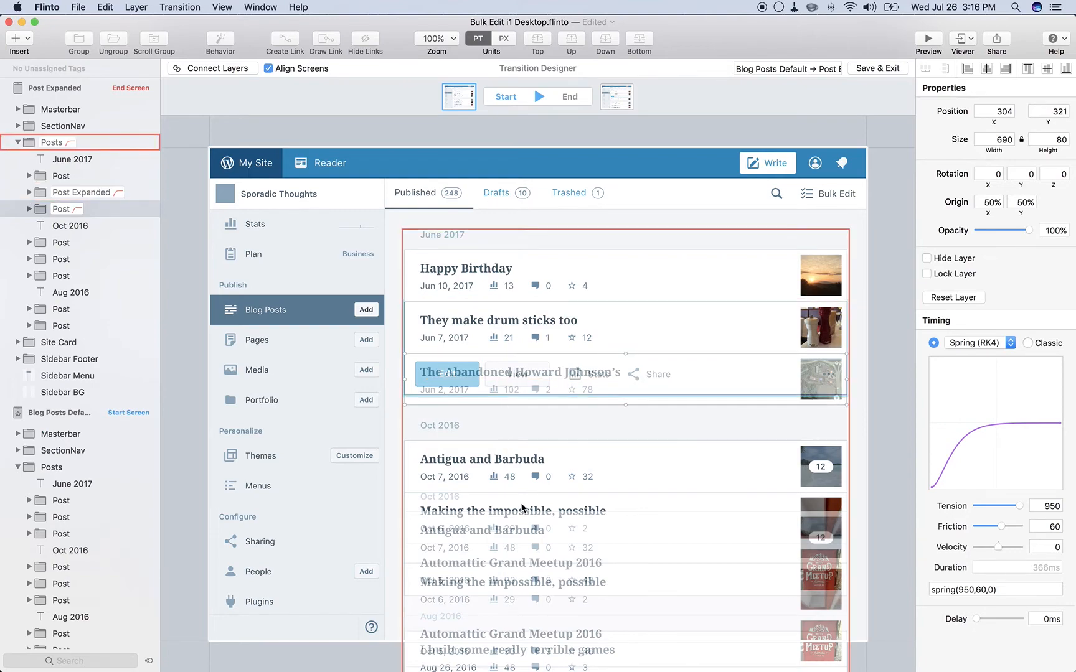
pyautogui.click(518, 530)
pyautogui.keyDown('shift'); pyautogui.click(513, 575); pyautogui.keyUp('shift')
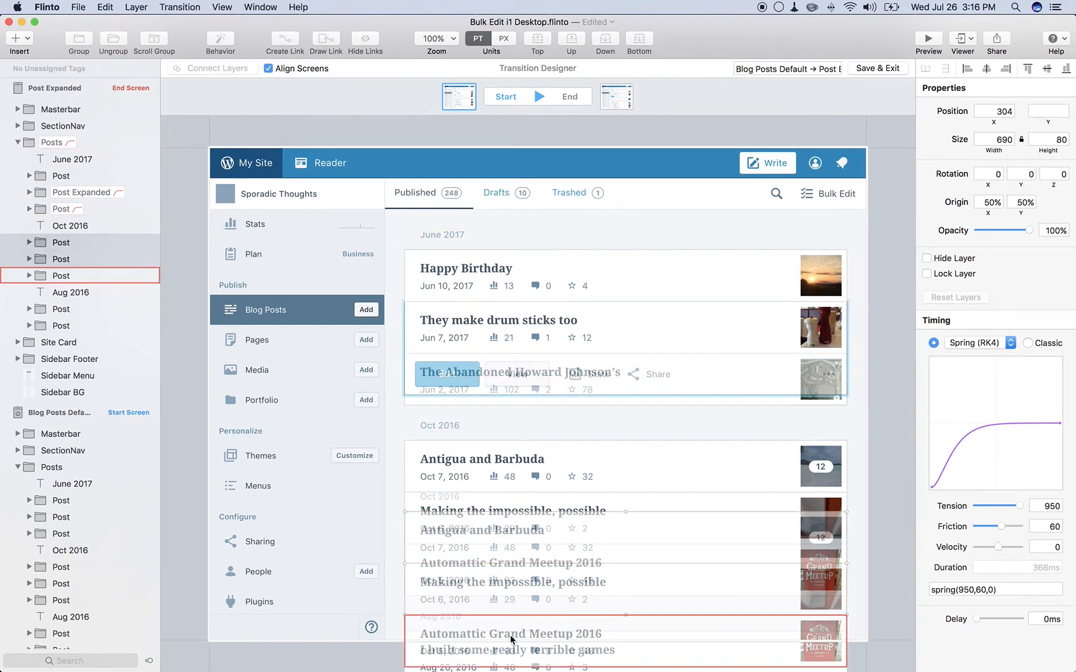
pyautogui.scroll(-5, 572, 575)
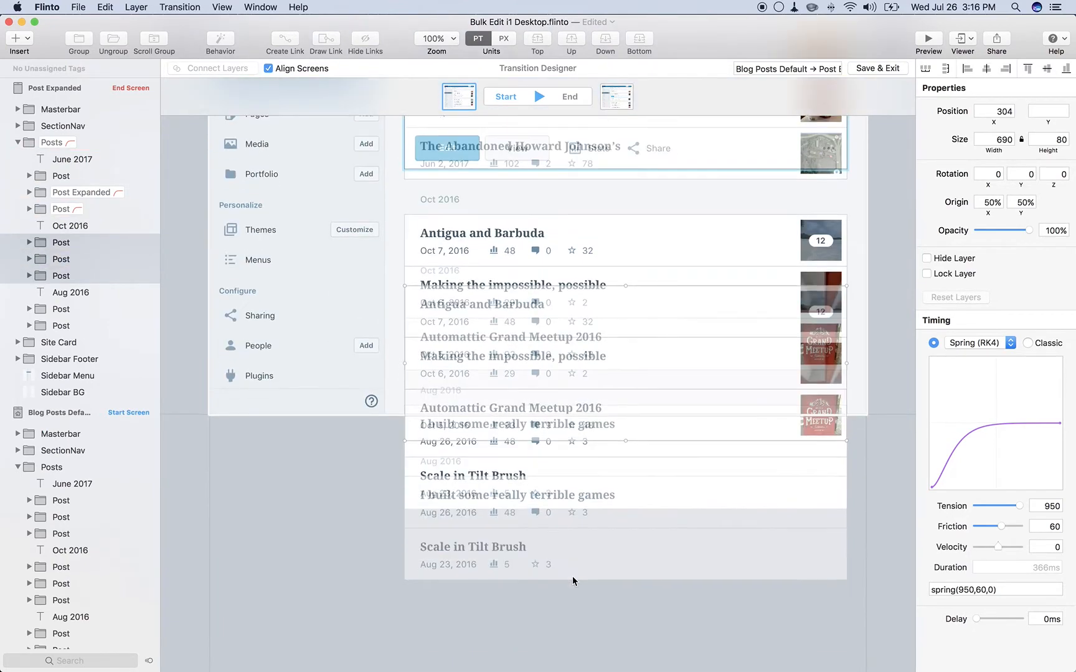
pyautogui.keyDown('shift'); pyautogui.click(508, 494); pyautogui.keyUp('shift')
pyautogui.keyDown('shift'); pyautogui.click(502, 579); pyautogui.keyUp('shift')
pyautogui.keyDown('shift'); pyautogui.click(78, 292); pyautogui.keyUp('shift')
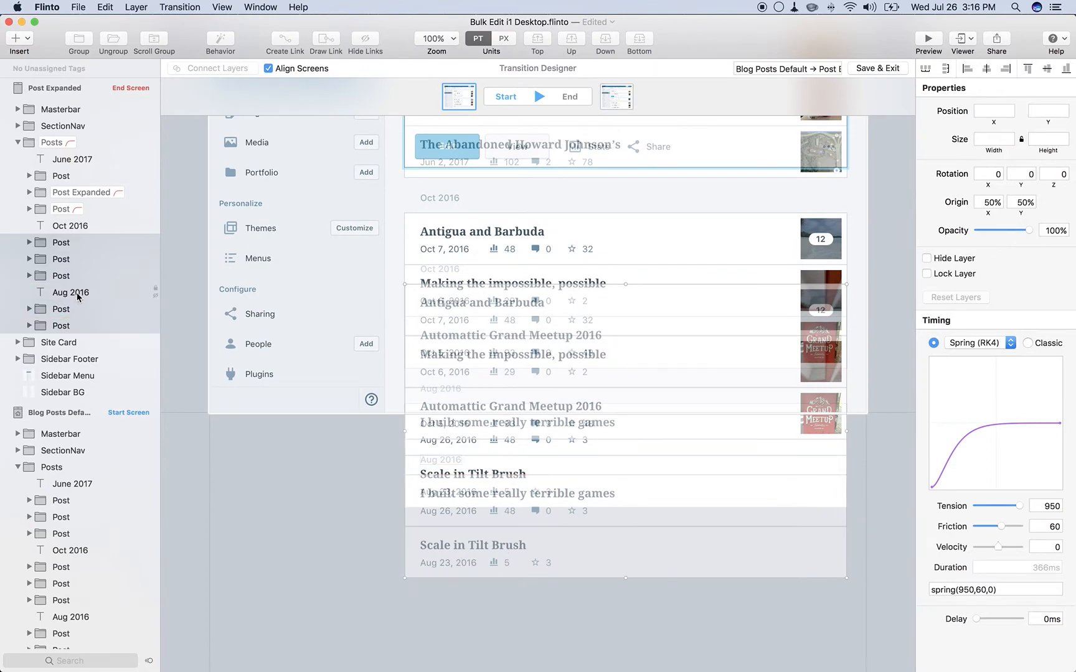
pyautogui.keyDown('shift'); pyautogui.click(73, 226); pyautogui.keyUp('shift')
pyautogui.moveTo(462, 288); pyautogui.dragTo(462, 237)
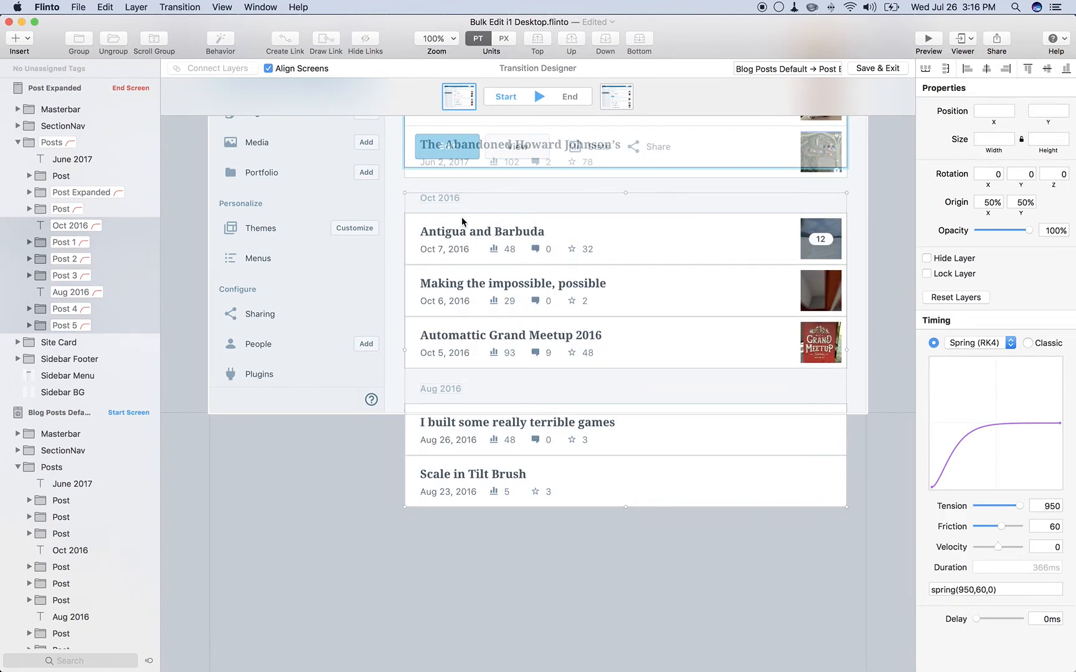
# Step: Play the transition back and forth to compare how the posts line up in the start and end states
pyautogui.scroll(5, 832, 239)
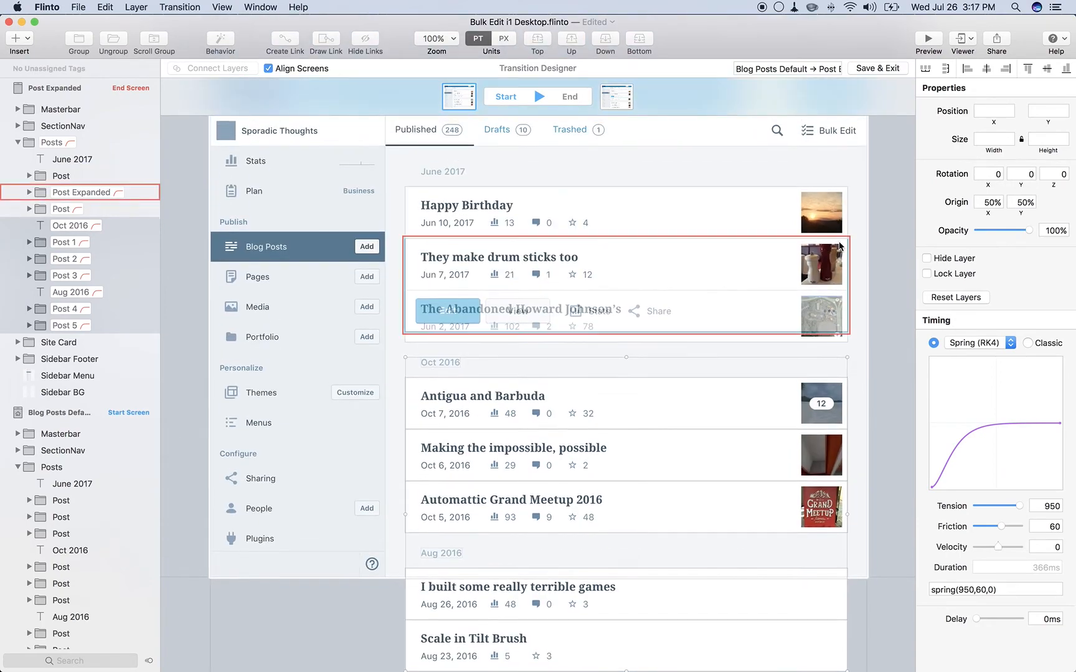
pyautogui.click(877, 251)
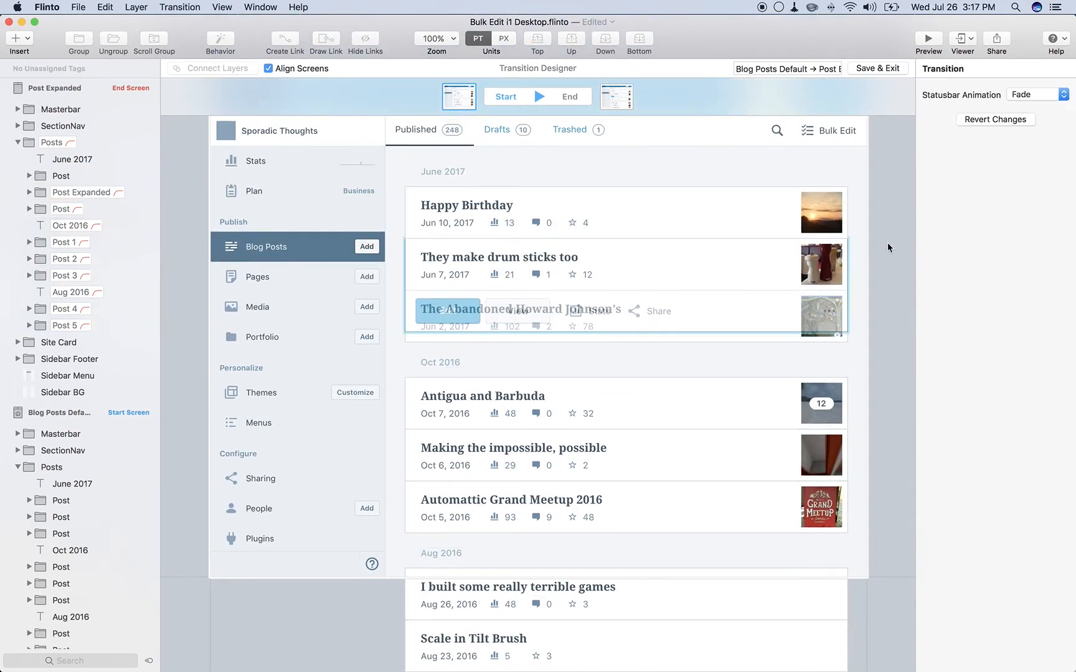
pyautogui.press('space')
pyautogui.press('space')
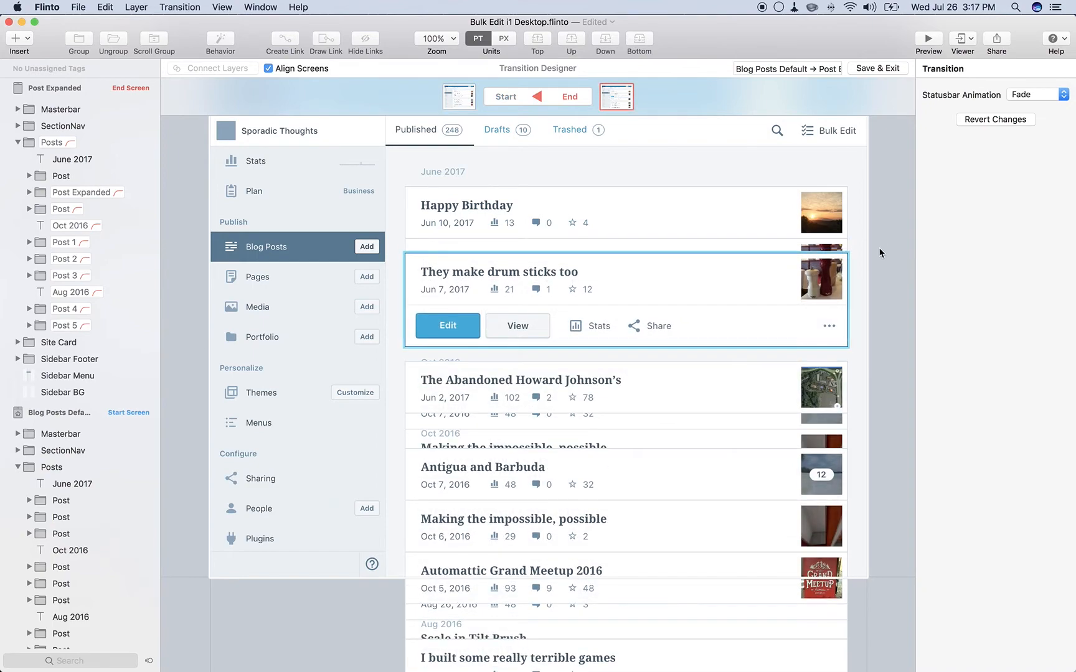
pyautogui.press('space')
pyautogui.press('space')
# Step: In the end state, move the default screen's Oct 2016 and Aug 2016 headings with their posts down to overlay the expanded list
pyautogui.click(604, 243)
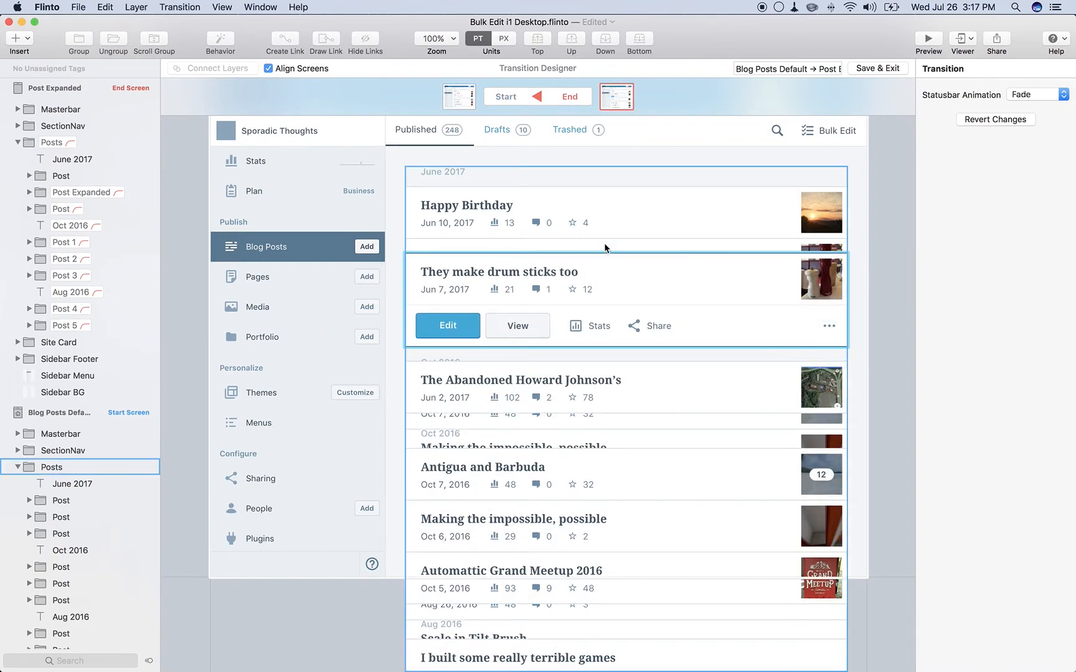
pyautogui.click(439, 363)
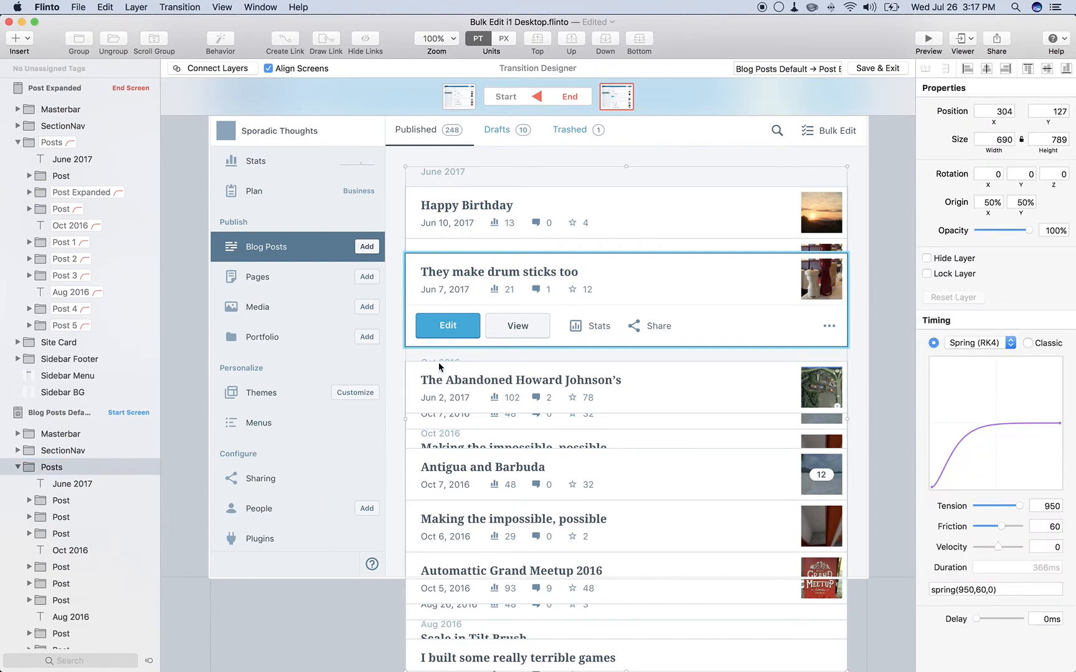
pyautogui.click(439, 363)
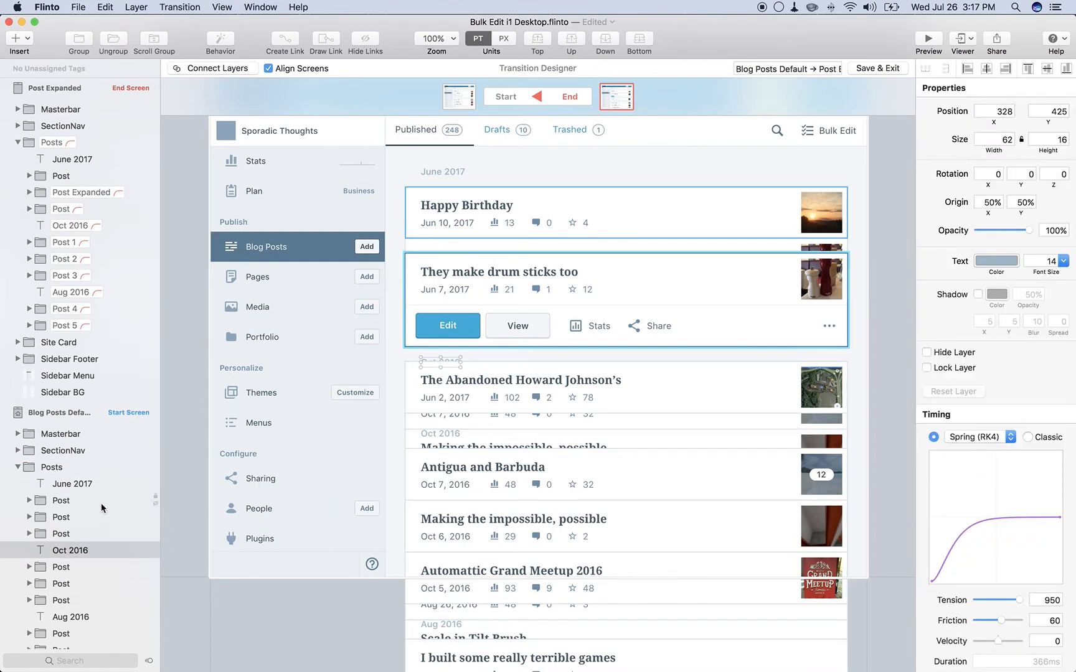
pyautogui.scroll(-3, 101, 508)
pyautogui.keyDown('shift'); pyautogui.click(60, 541); pyautogui.keyUp('shift')
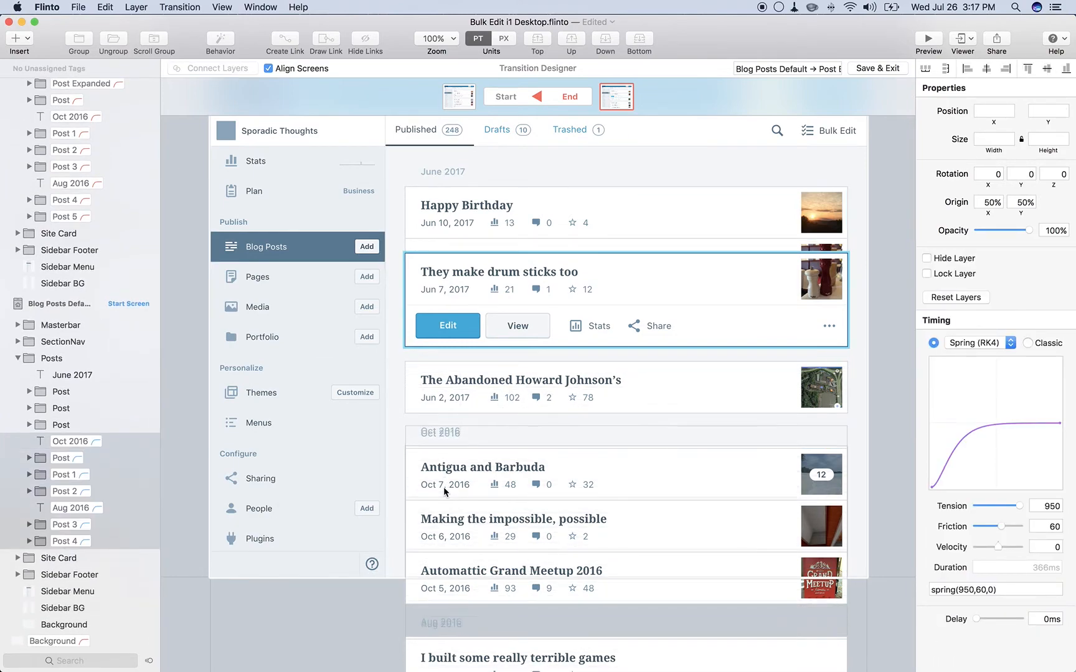
# Step: In the end state, move the default screen's Howard Johnson's post to Y 432 and its drum sticks post to Y 263
pyautogui.click(449, 369)
pyautogui.moveTo(449, 369); pyautogui.dragTo(449, 396)
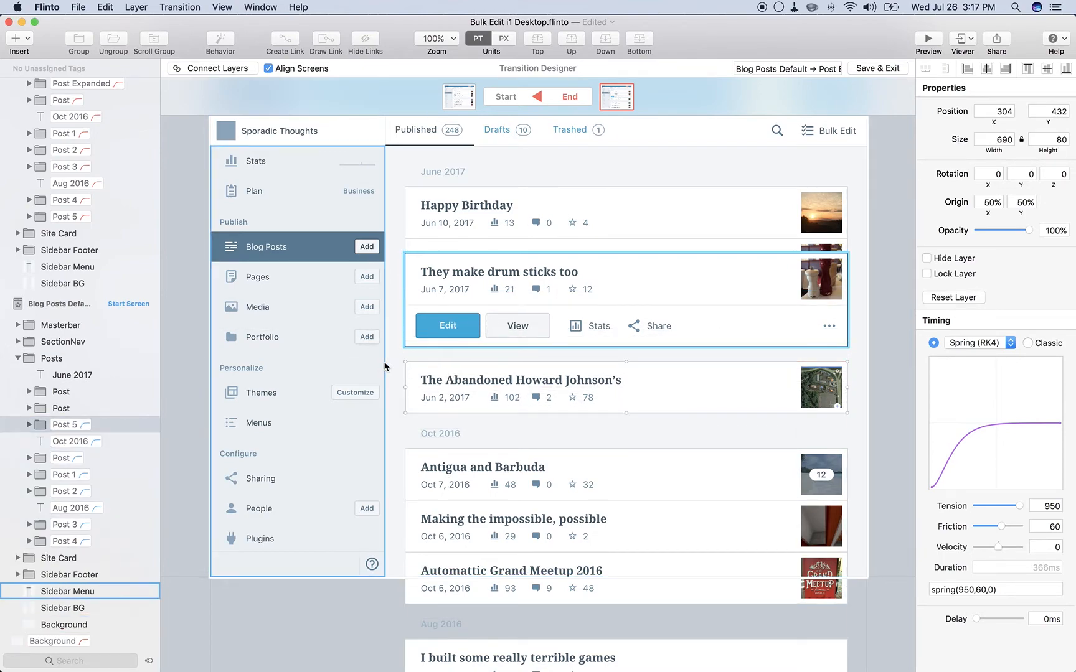
pyautogui.moveTo(571, 254); pyautogui.dragTo(571, 269)
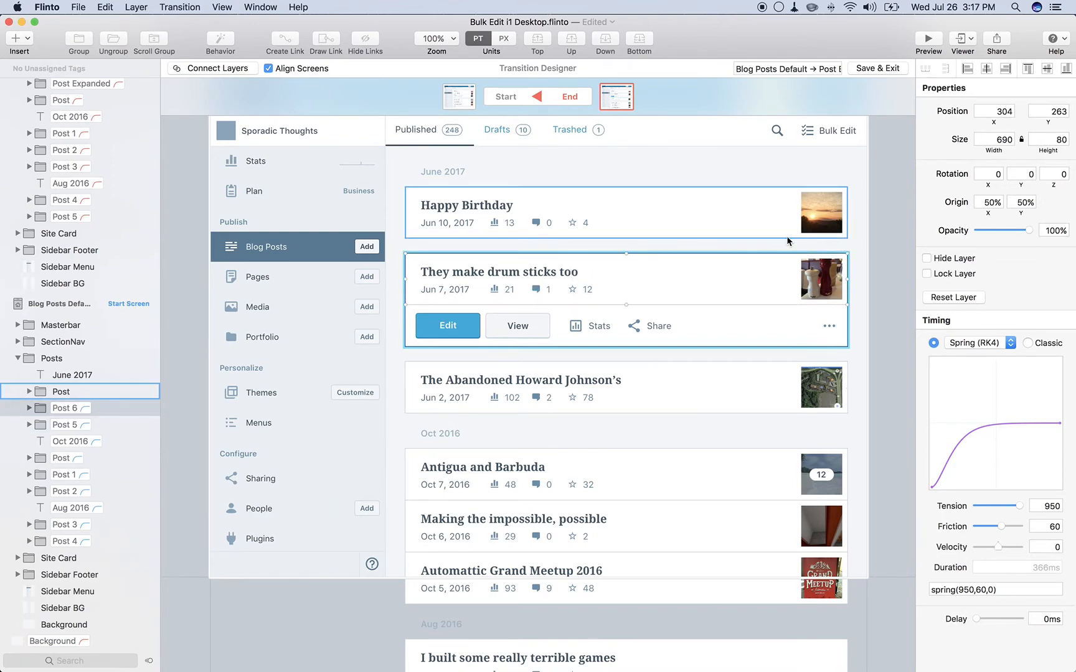
# Step: Restore the Post Expanded screen's Posts group to 100% opacity in the start state and preview the transition
pyautogui.click(874, 217)
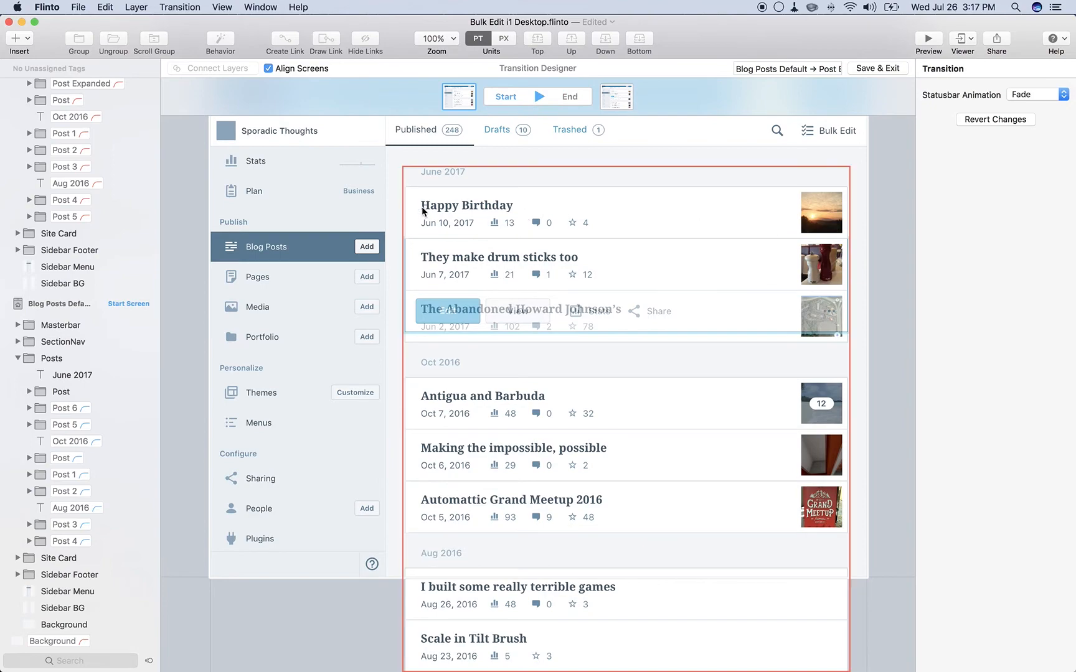
pyautogui.click(65, 217)
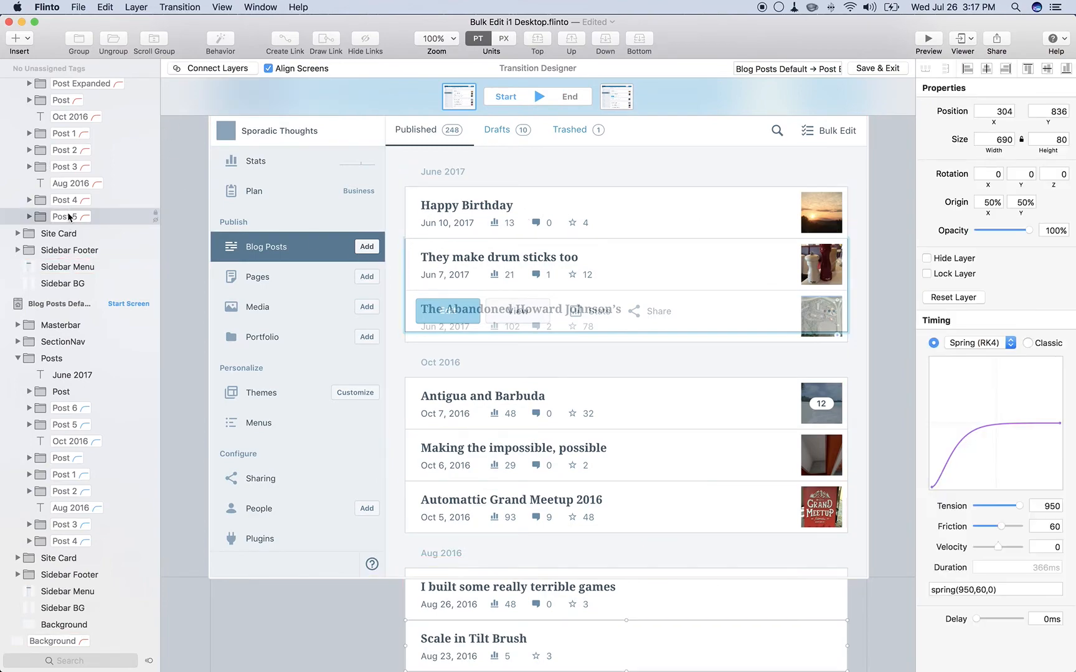
pyautogui.keyDown('shift'); pyautogui.click(66, 167); pyautogui.keyUp('shift')
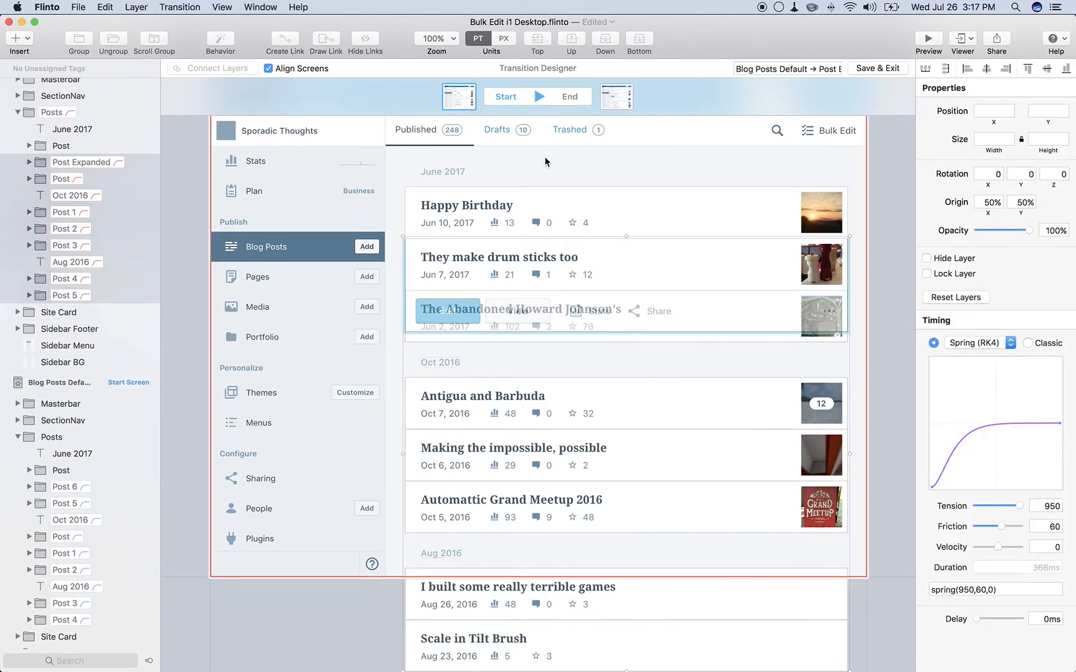
pyautogui.click(57, 112)
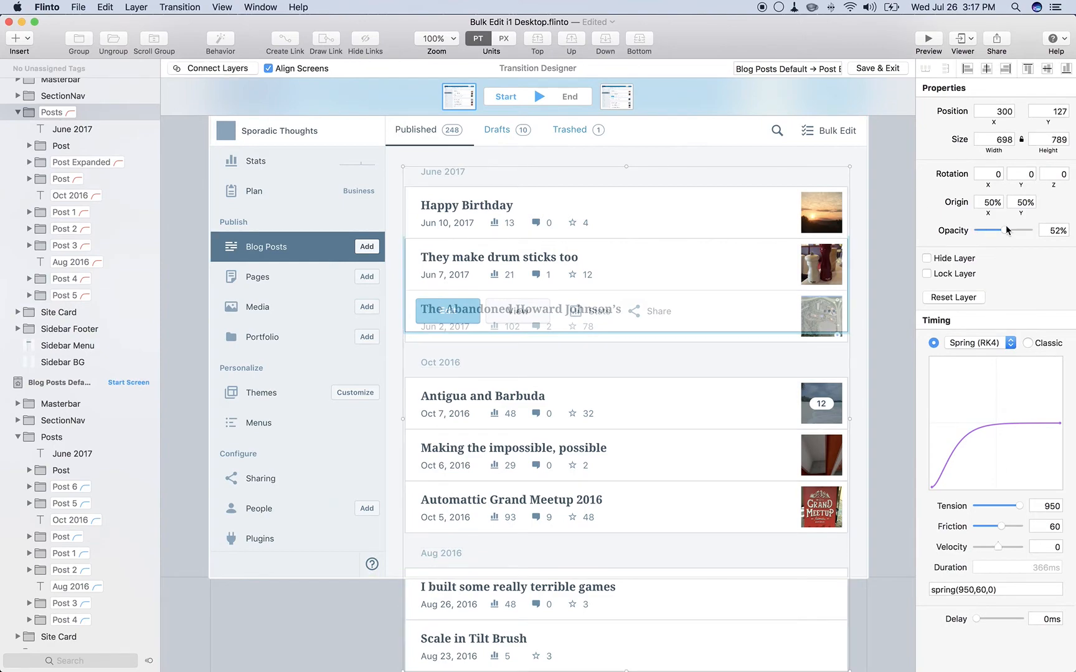
pyautogui.click(883, 271)
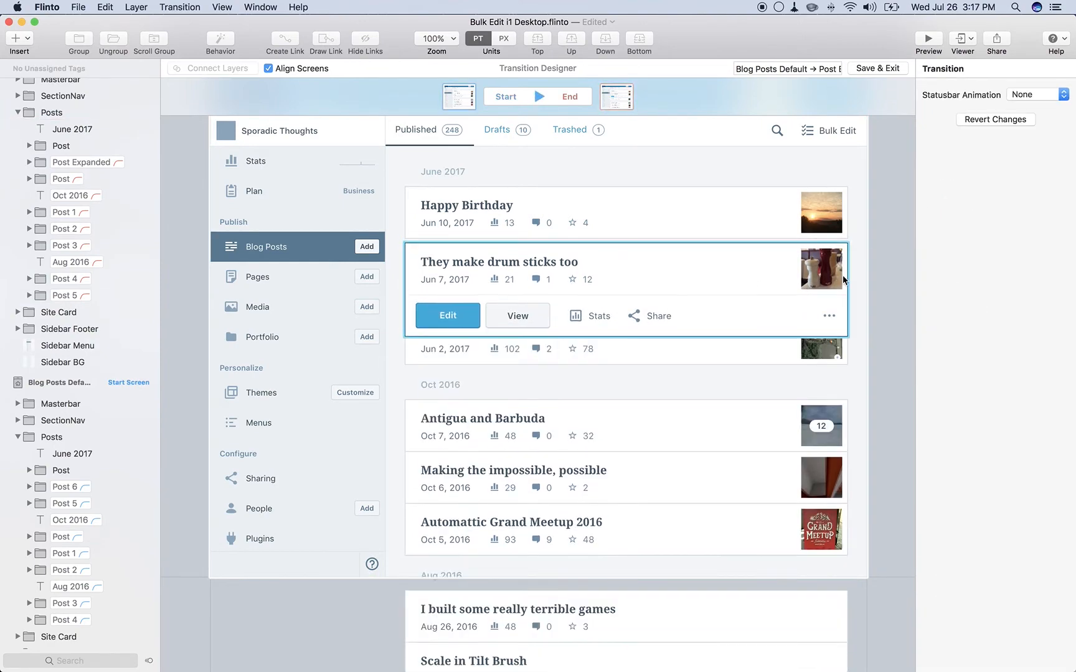
# Step: Expand the Post Expanded group and shorten its Card layer to a height of 85 in the start state
pyautogui.click(518, 275)
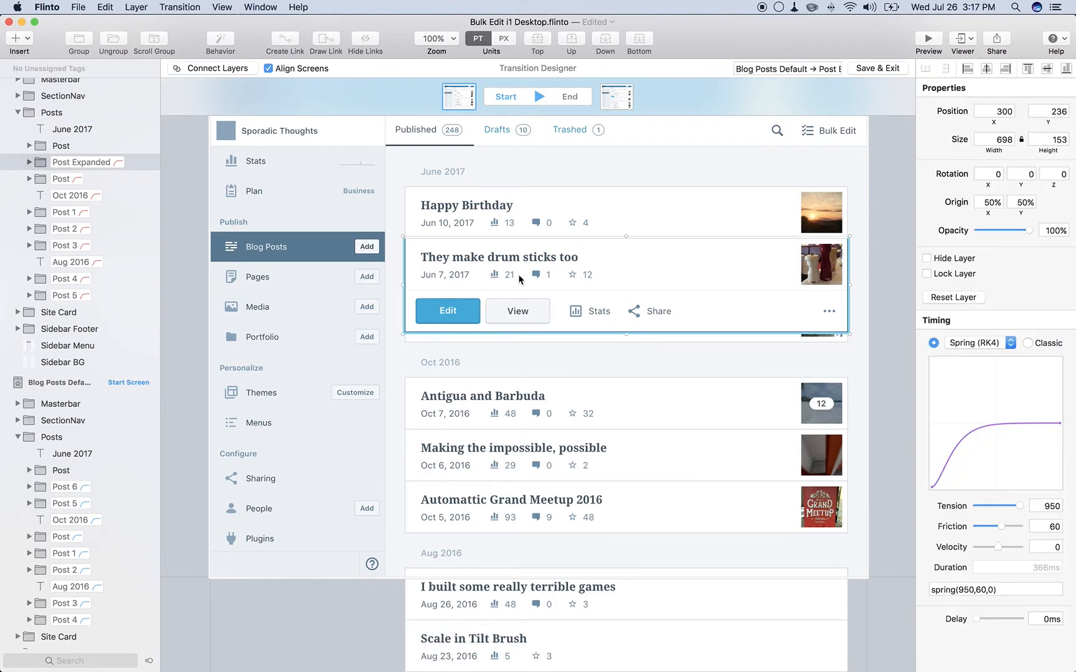
pyautogui.click(29, 163)
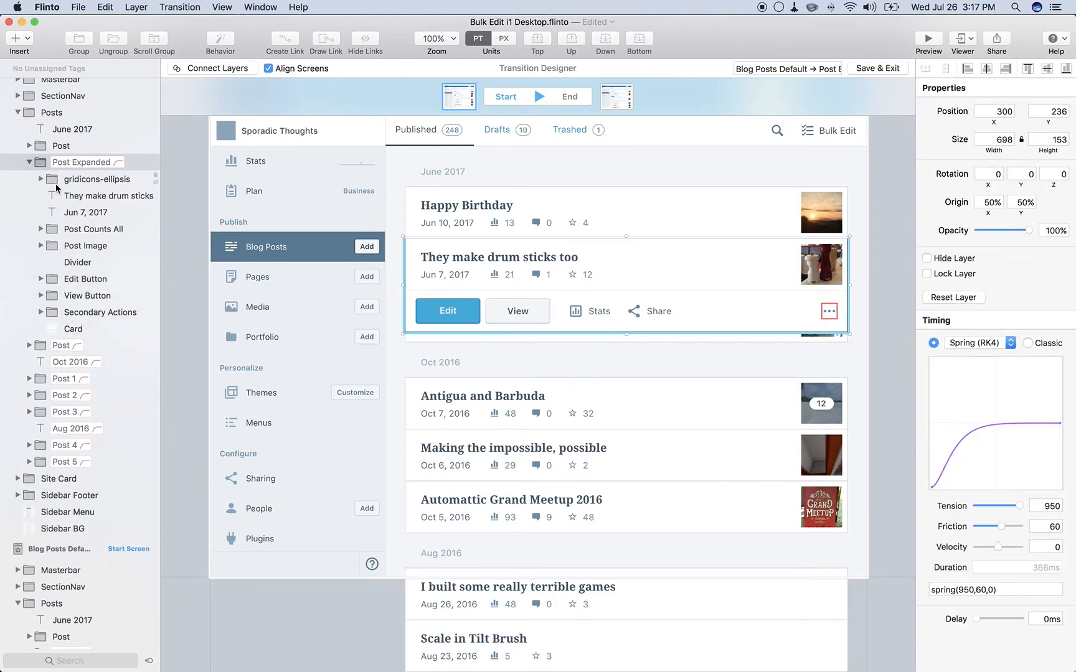
pyautogui.press('Escape')
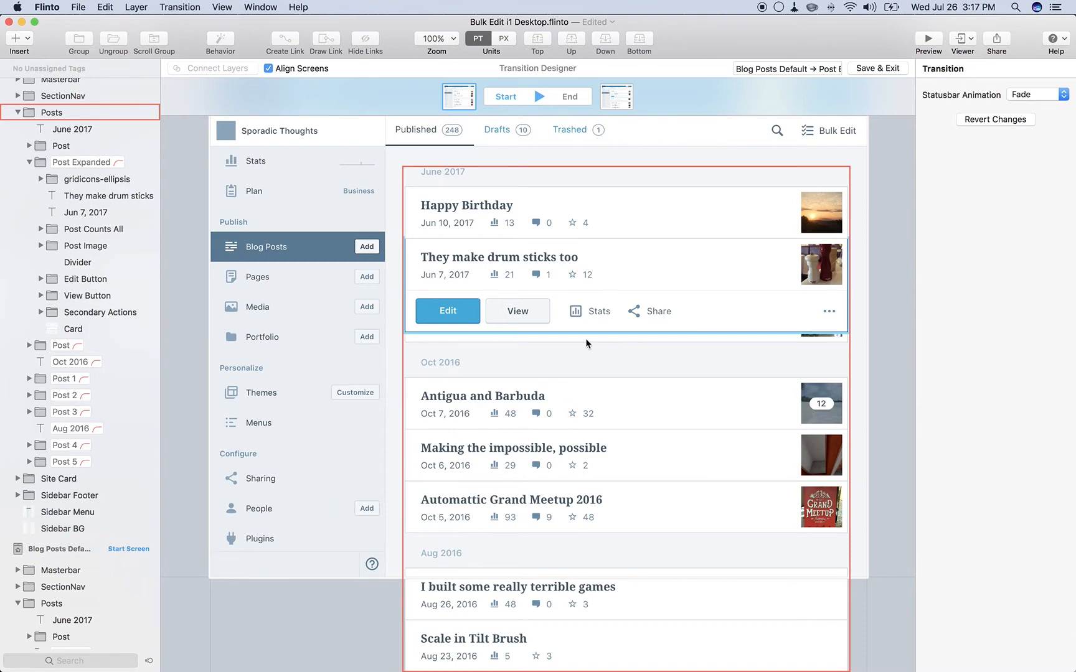
pyautogui.click(78, 327)
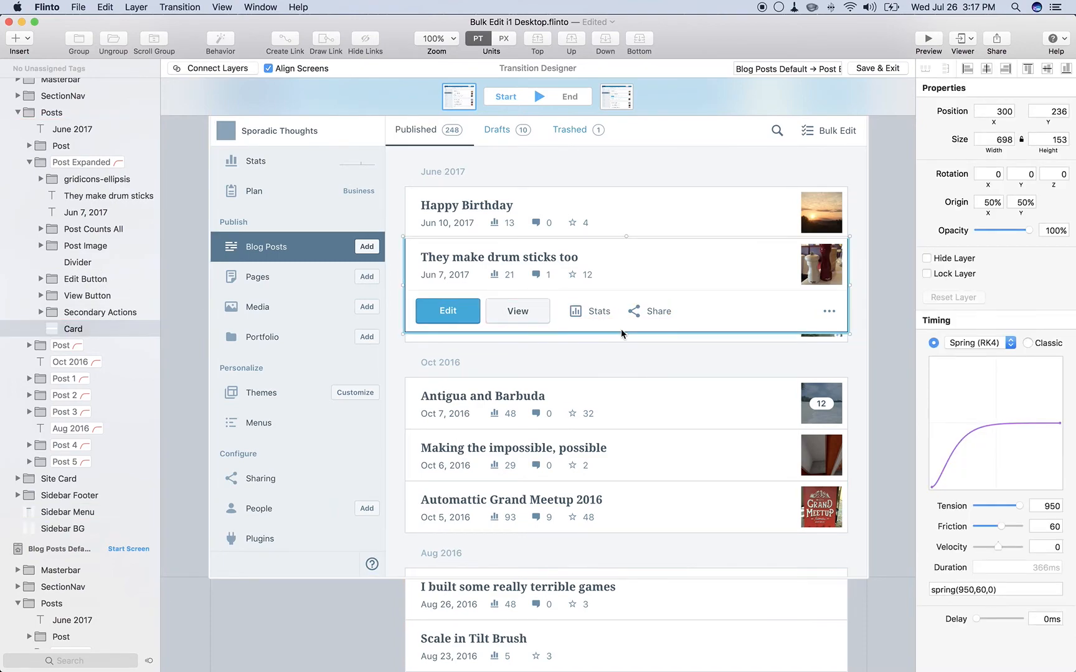
pyautogui.moveTo(626, 335); pyautogui.dragTo(625, 292)
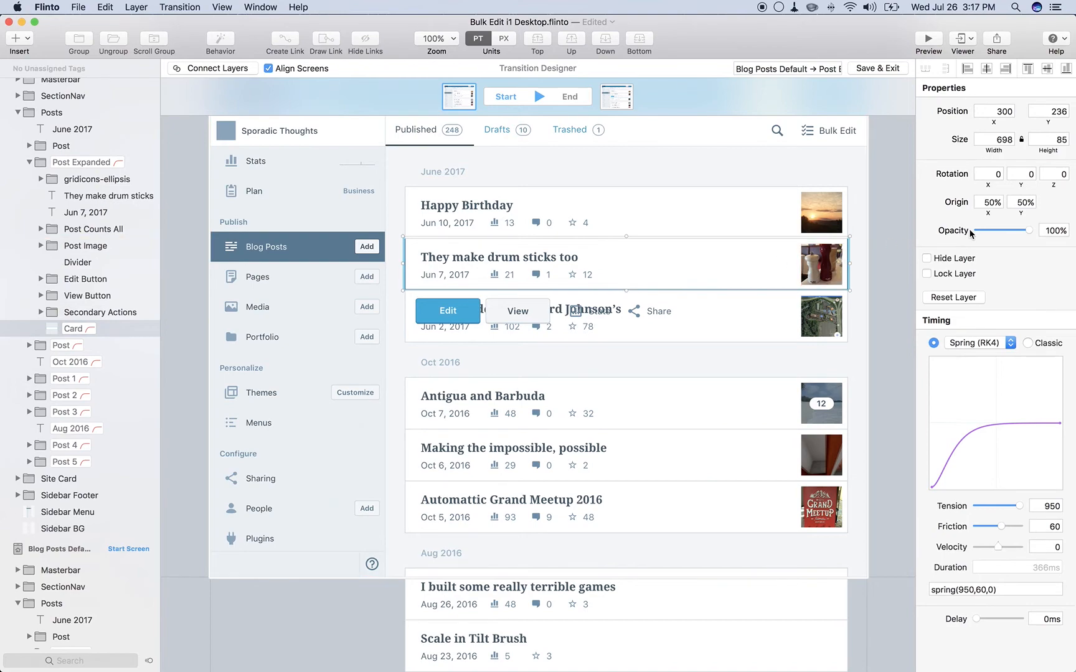
# Step: Place the Card layer at Y 238 with a height of 84 and set its opacity to 0% in the start state
pyautogui.press('Down')
pyautogui.press('Down')
pyautogui.press('Down')
pyautogui.press('Up')
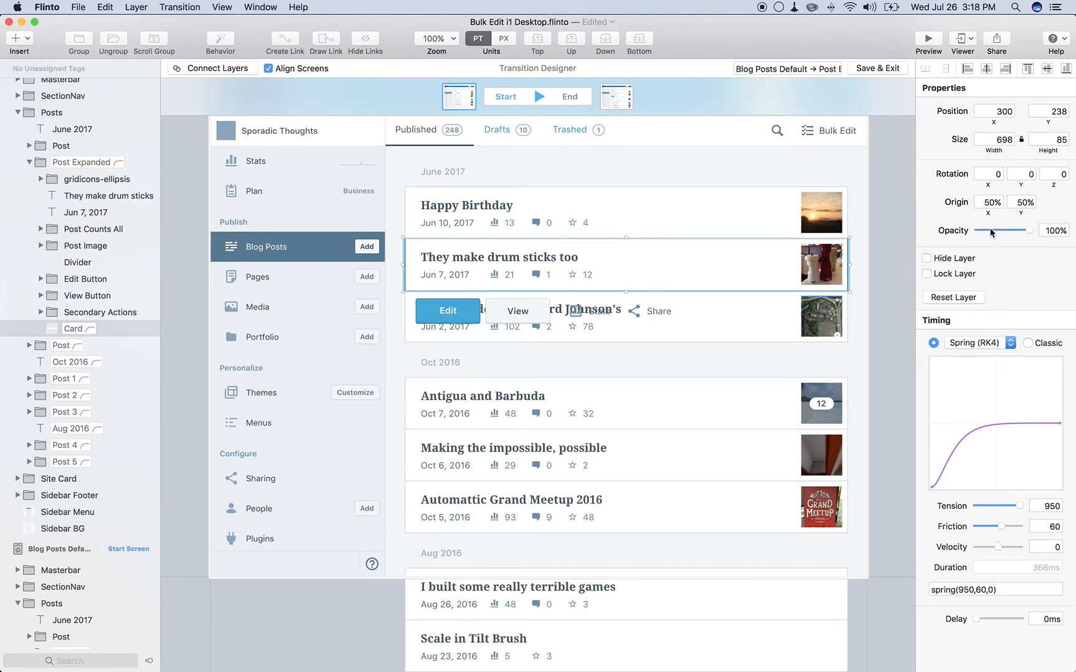
pyautogui.click(1062, 140)
pyautogui.press('Down')
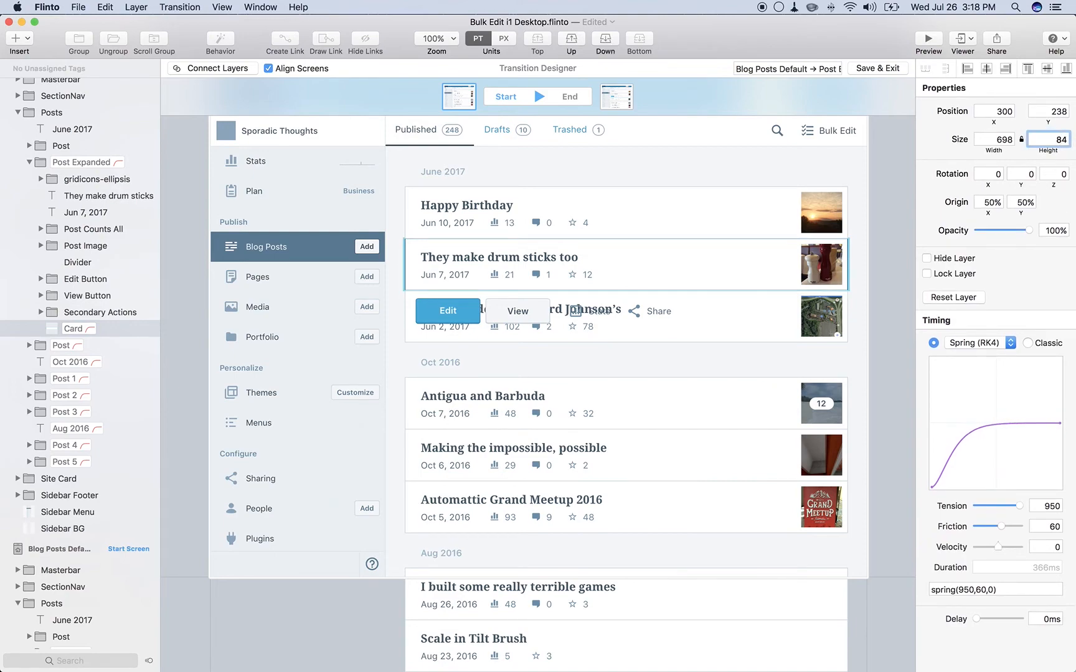
pyautogui.moveTo(1026, 231); pyautogui.dragTo(973, 233)
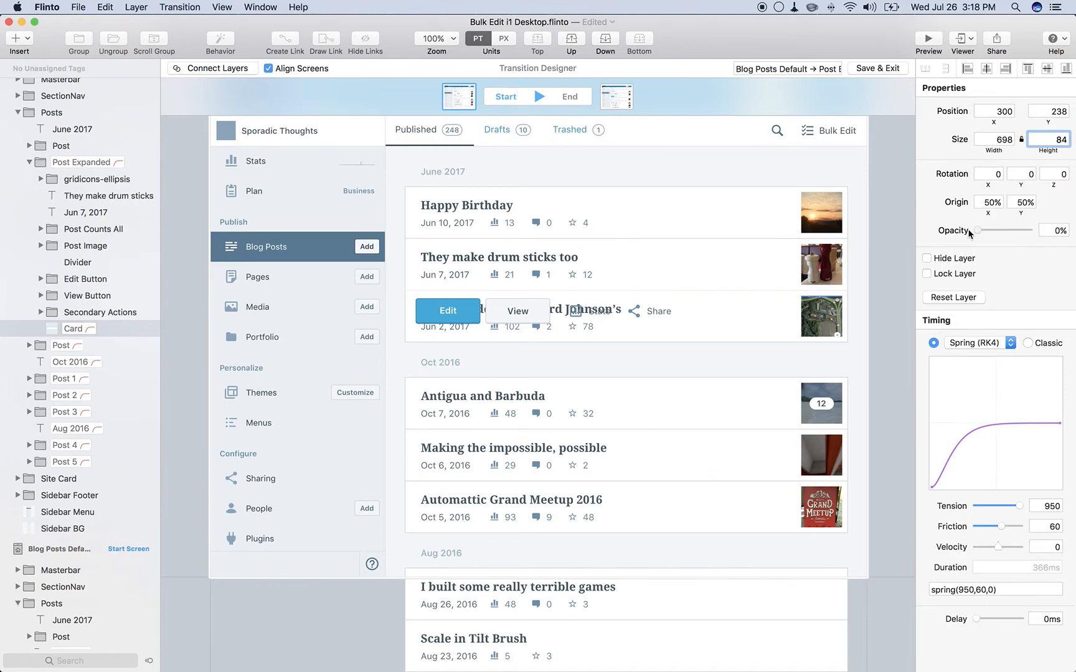
# Step: Play the transition forward and back to check how the expanded post's card grows and fades in
pyautogui.click(857, 278)
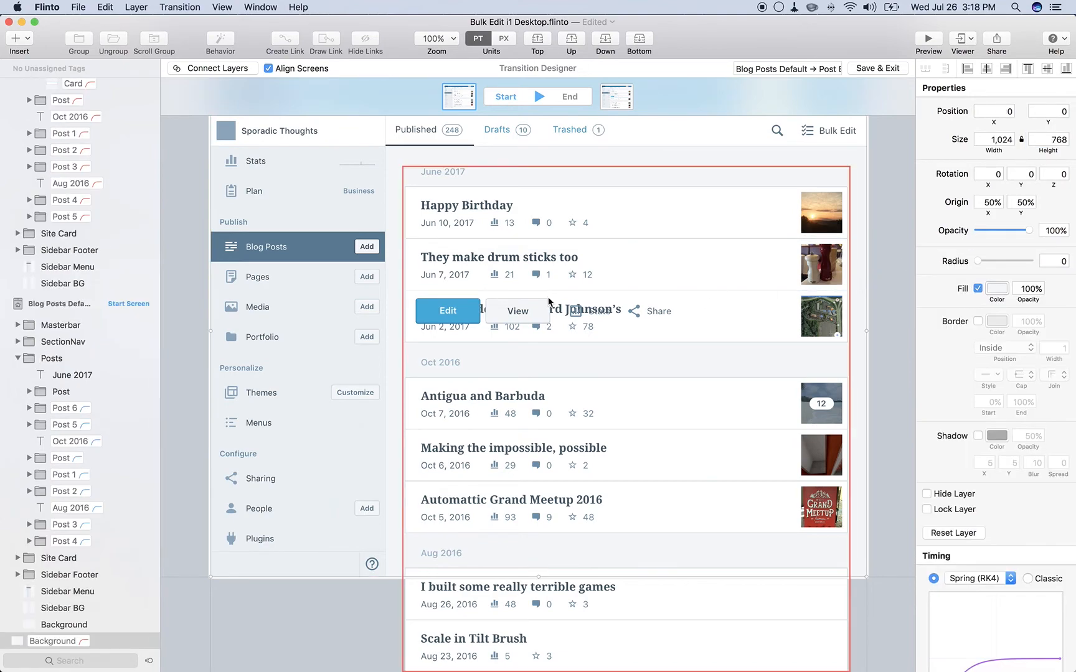
pyautogui.press('space')
pyautogui.press('space')
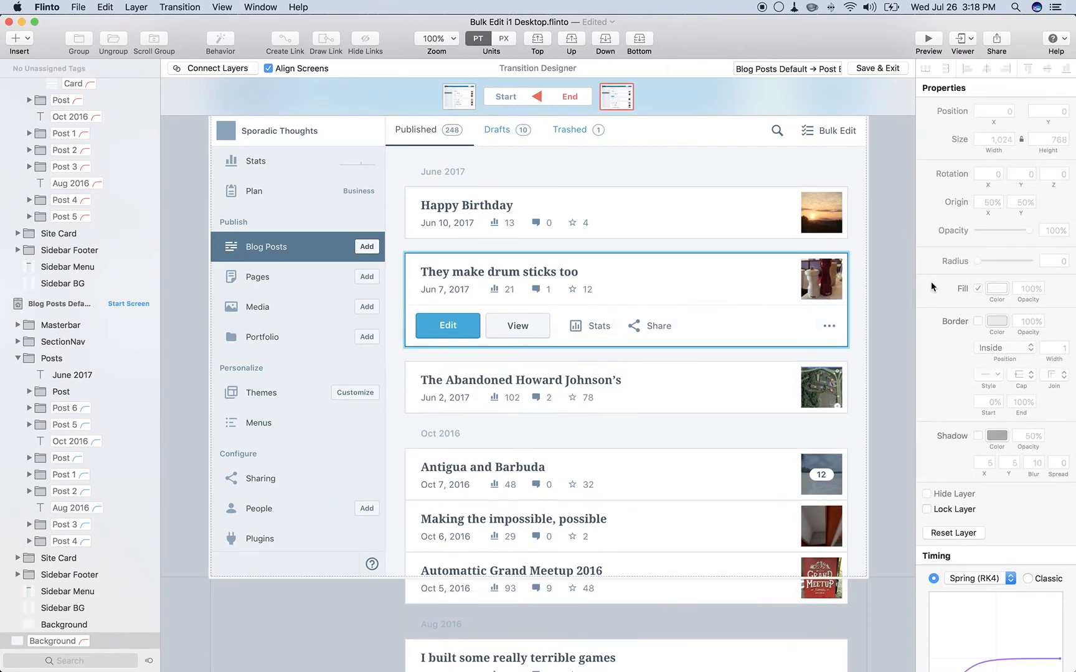
pyautogui.press('space')
pyautogui.press('space')
# Step: In the start state, move the Edit Button, View Button and Secondary Actions up over the drum sticks post and set their opacity to 0%
pyautogui.click(519, 315)
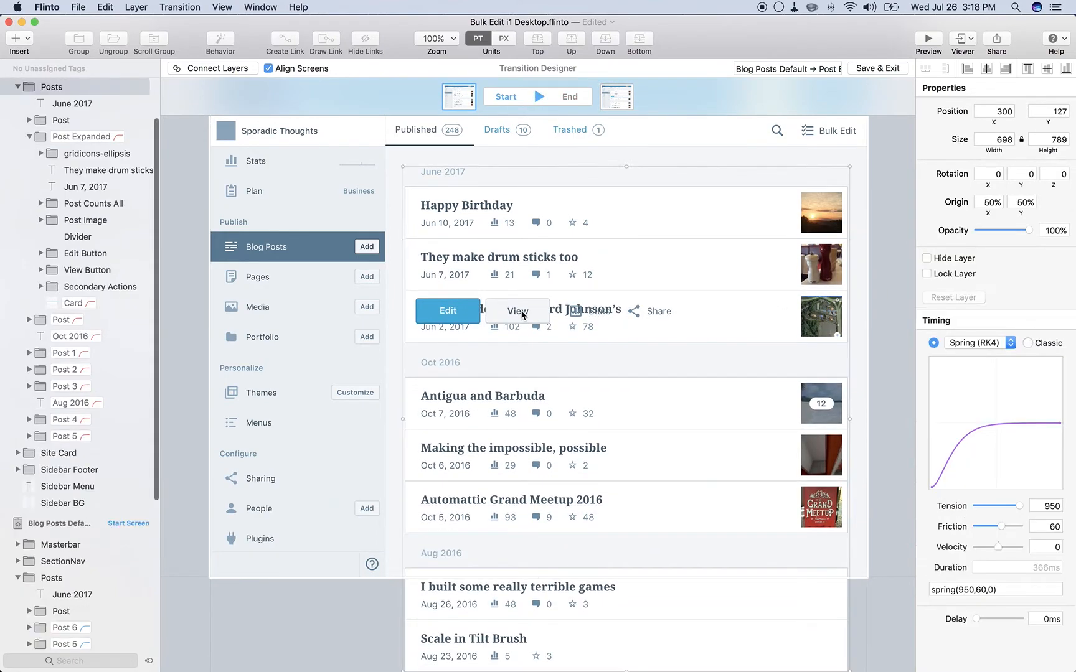
pyautogui.click(445, 315)
pyautogui.keyDown('shift'); pyautogui.click(514, 310); pyautogui.keyUp('shift')
pyautogui.keyDown('shift'); pyautogui.click(572, 309); pyautogui.keyUp('shift')
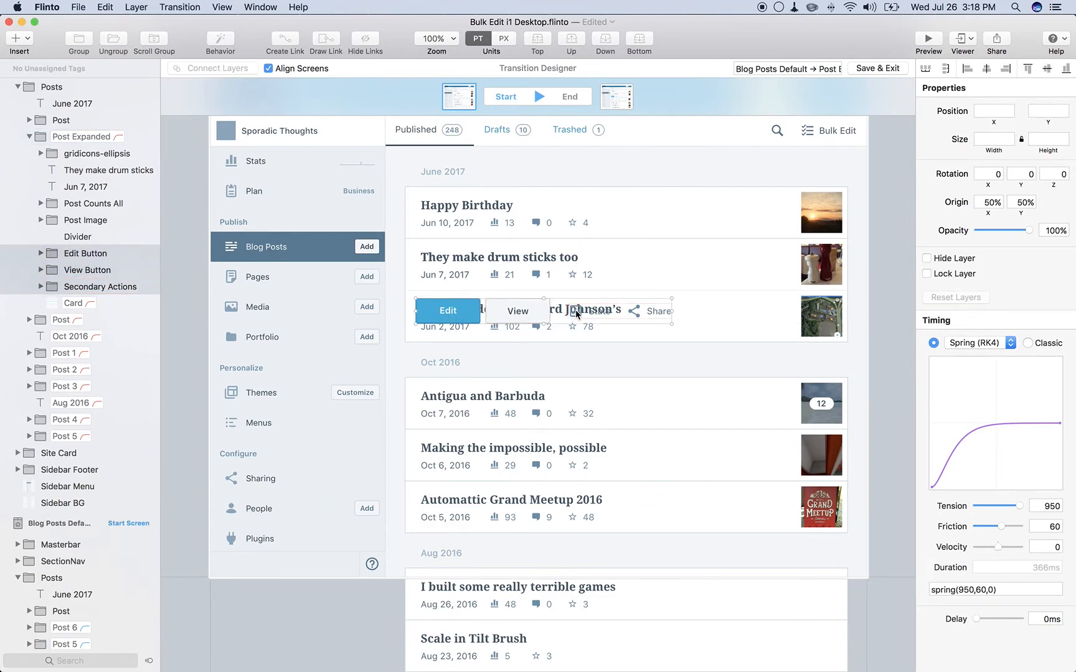
pyautogui.moveTo(577, 309); pyautogui.dragTo(577, 276)
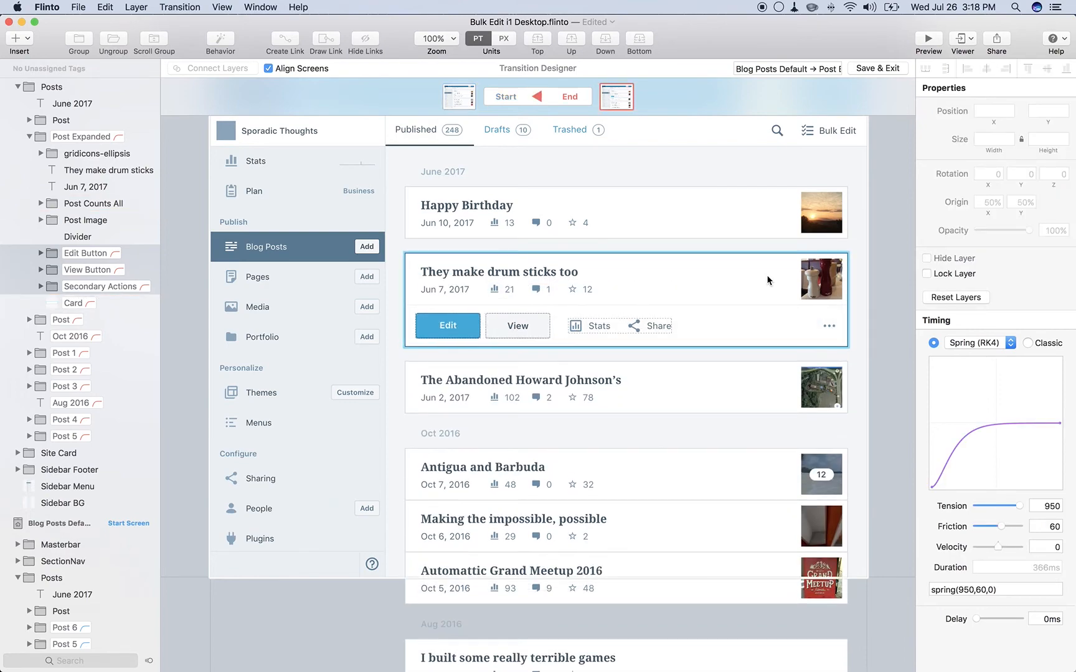
pyautogui.click(767, 276)
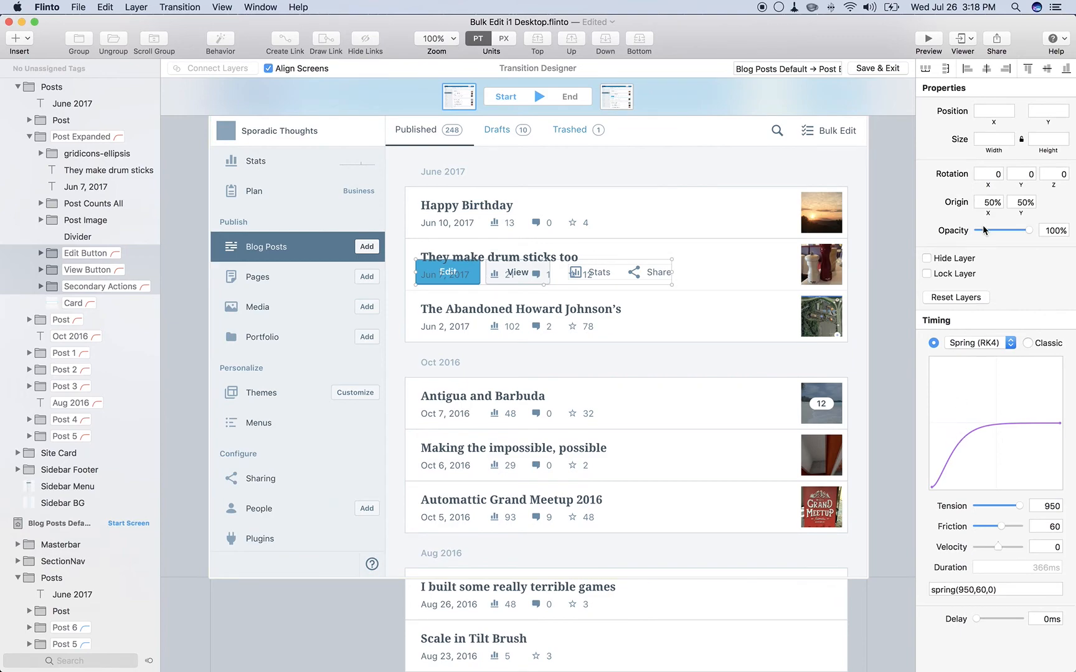
pyautogui.click(905, 228)
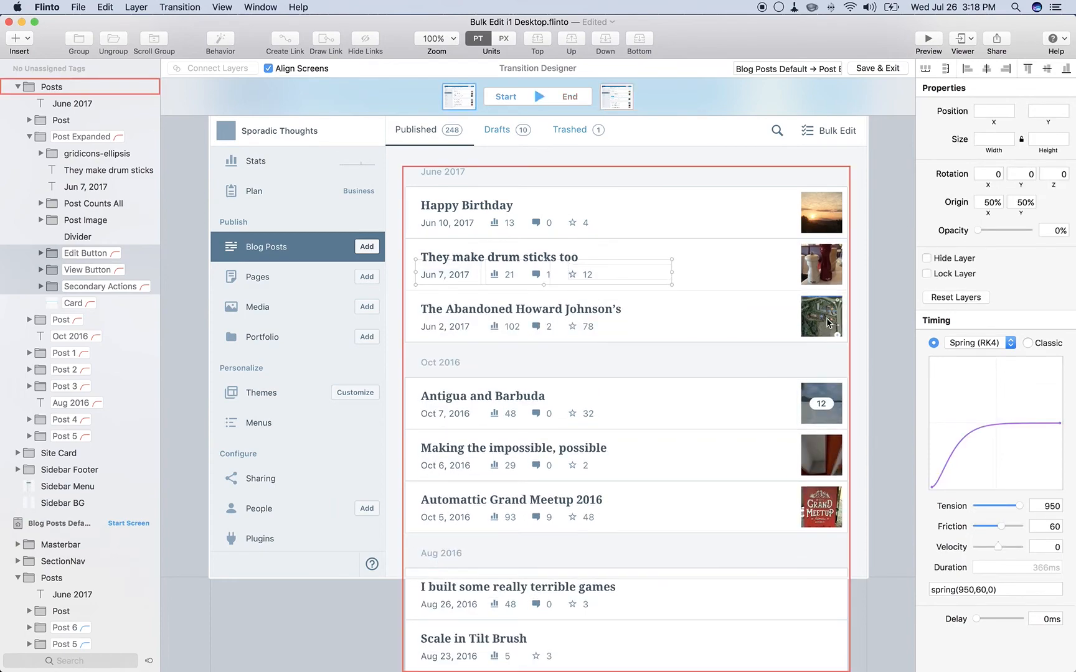
# Step: In the start state, move the gridicons-ellipsis layer up to Y 290 over the drum sticks post and set its opacity to 0%
pyautogui.click(832, 316)
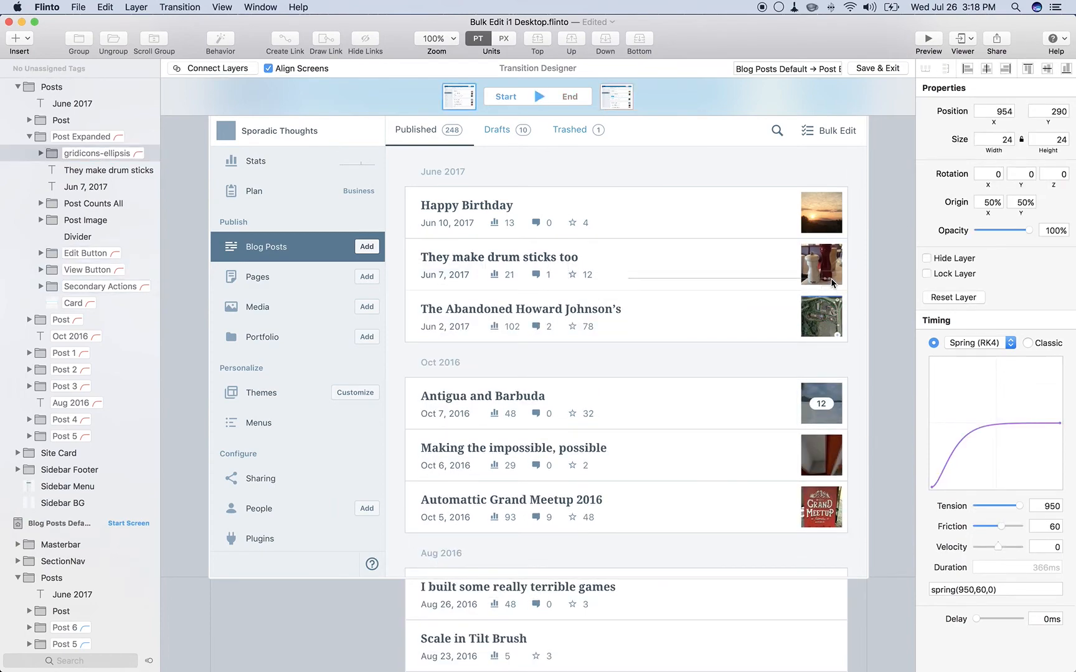
pyautogui.click(892, 237)
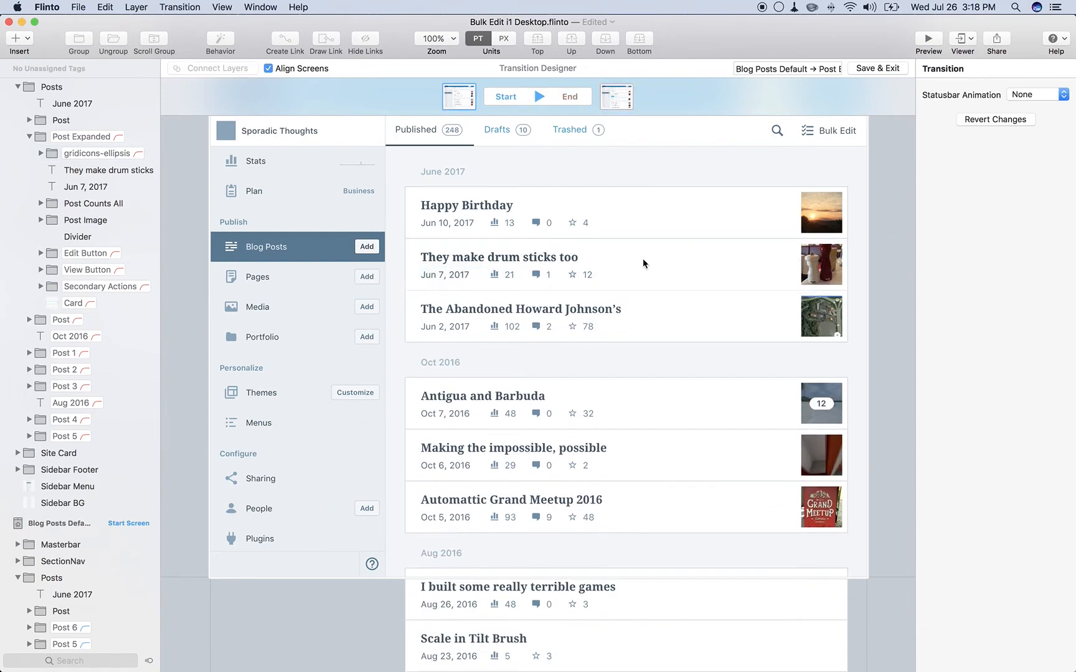
pyautogui.click(445, 272)
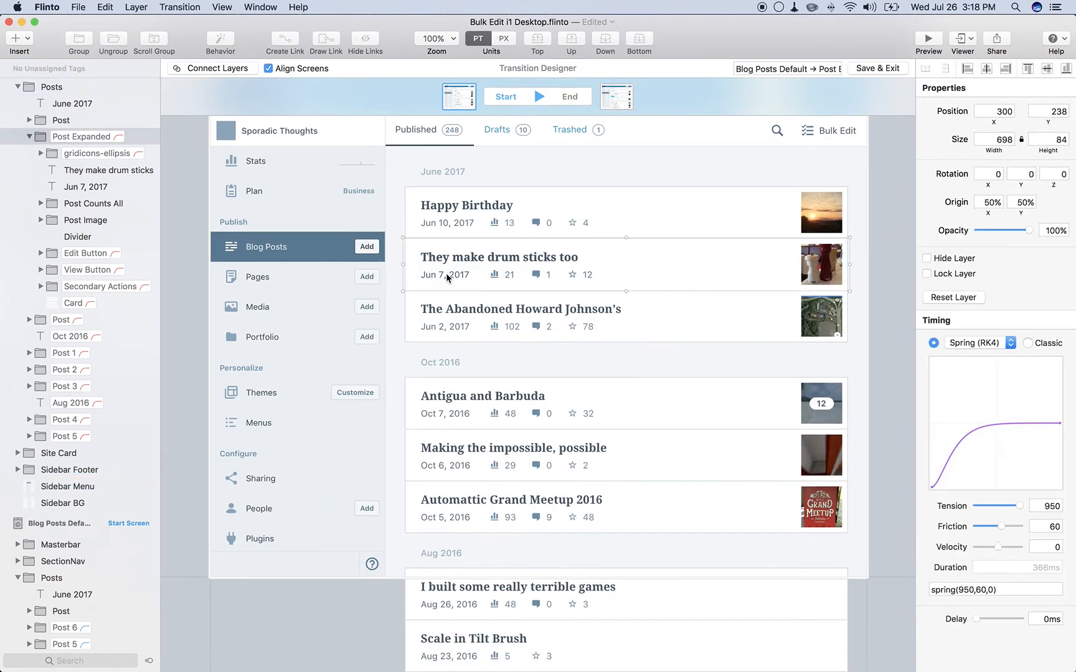
# Step: Give the Edit Button, View Button, Secondary Actions and gridicons-ellipsis layers a 100 ms delay and shift them slightly down in the start state
pyautogui.click(85, 253)
pyautogui.keyDown('shift'); pyautogui.click(86, 270); pyautogui.keyUp('shift')
pyautogui.keyDown('shift'); pyautogui.click(82, 284); pyautogui.keyUp('shift')
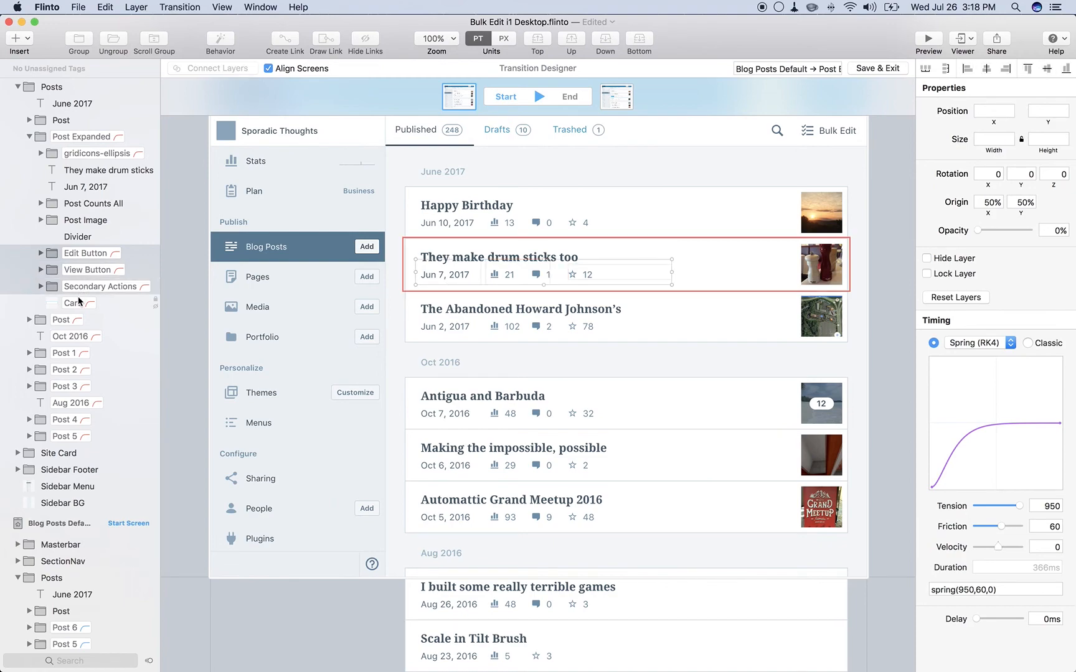
pyautogui.keyDown('super'); pyautogui.click(89, 154); pyautogui.keyUp('super')
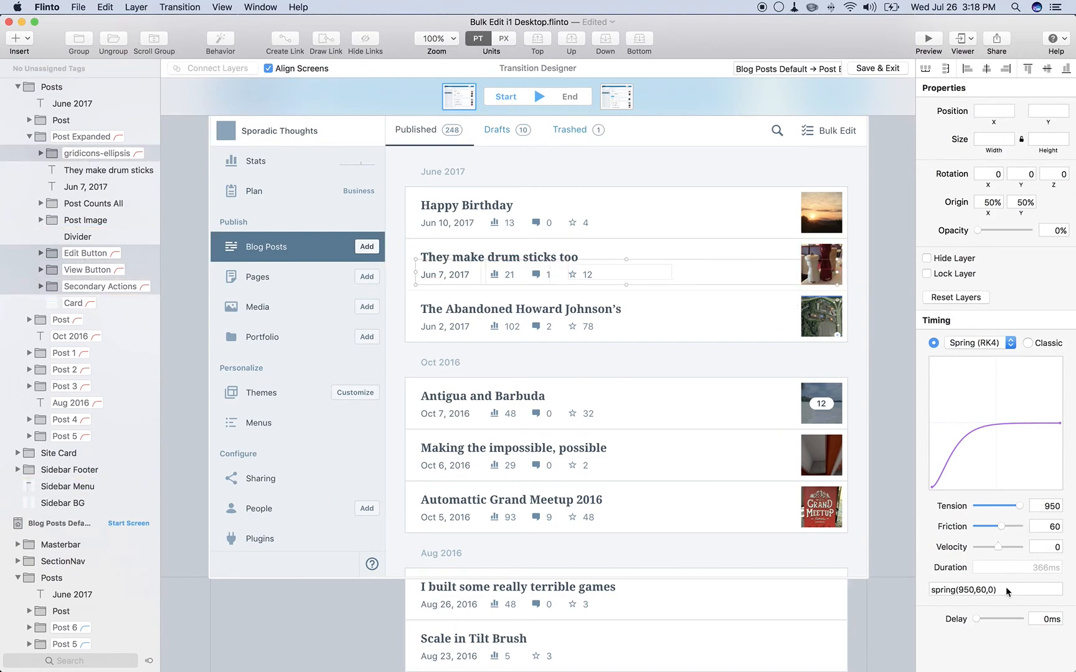
pyautogui.moveTo(975, 617); pyautogui.dragTo(980, 616)
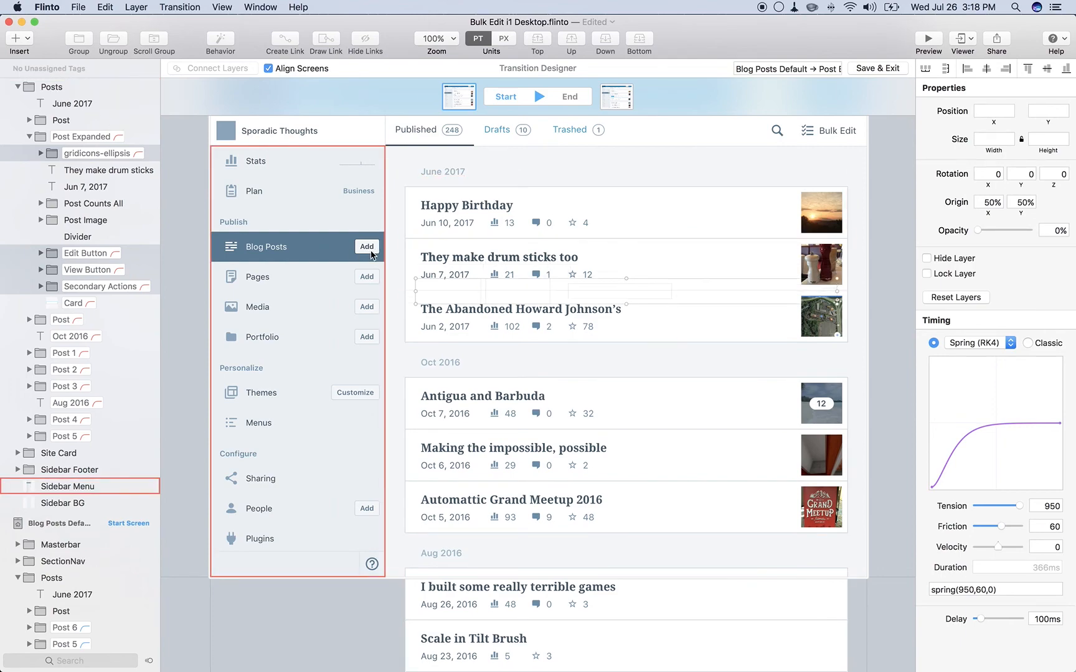
# Step: Play the transition forward and back, and reduce the delay of the four action layers to 50 ms
pyautogui.press('space')
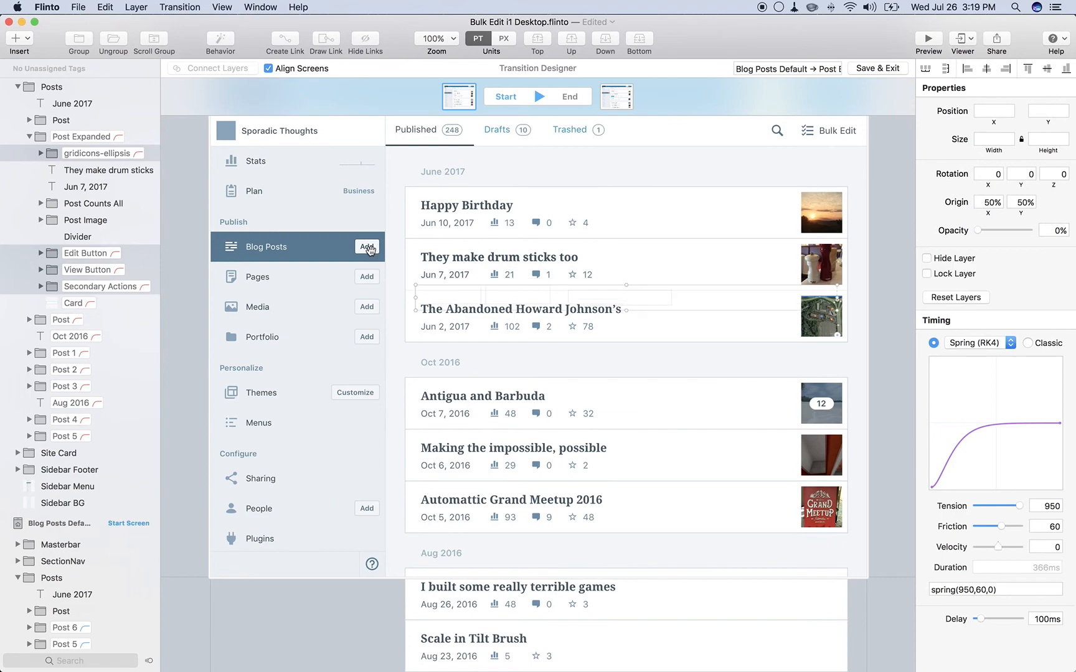
pyautogui.press('space')
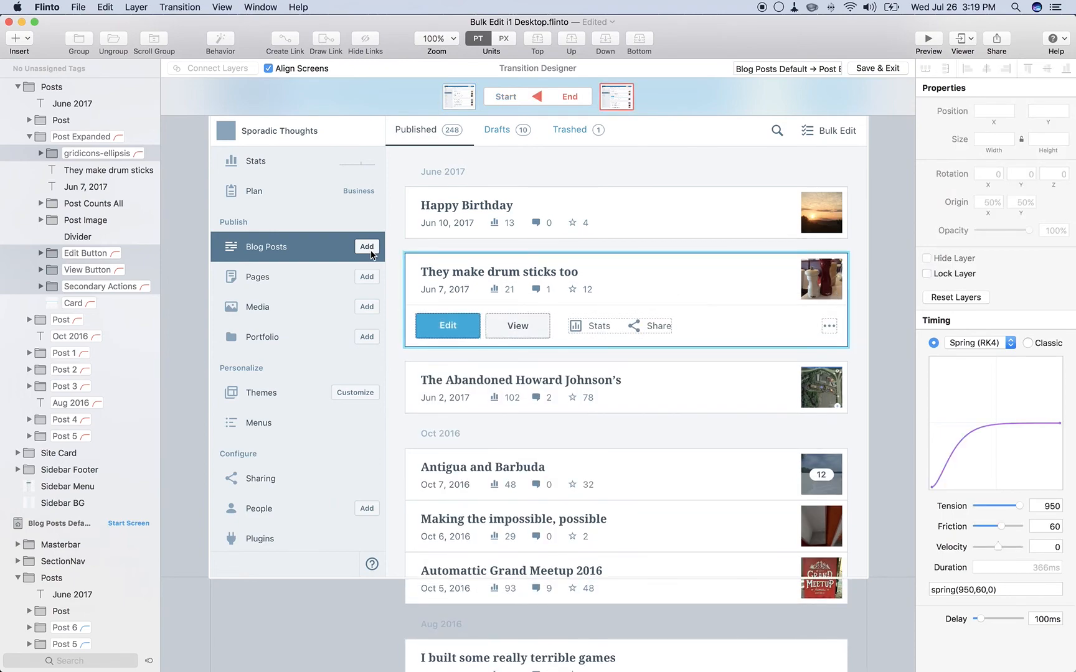
pyautogui.click(978, 616)
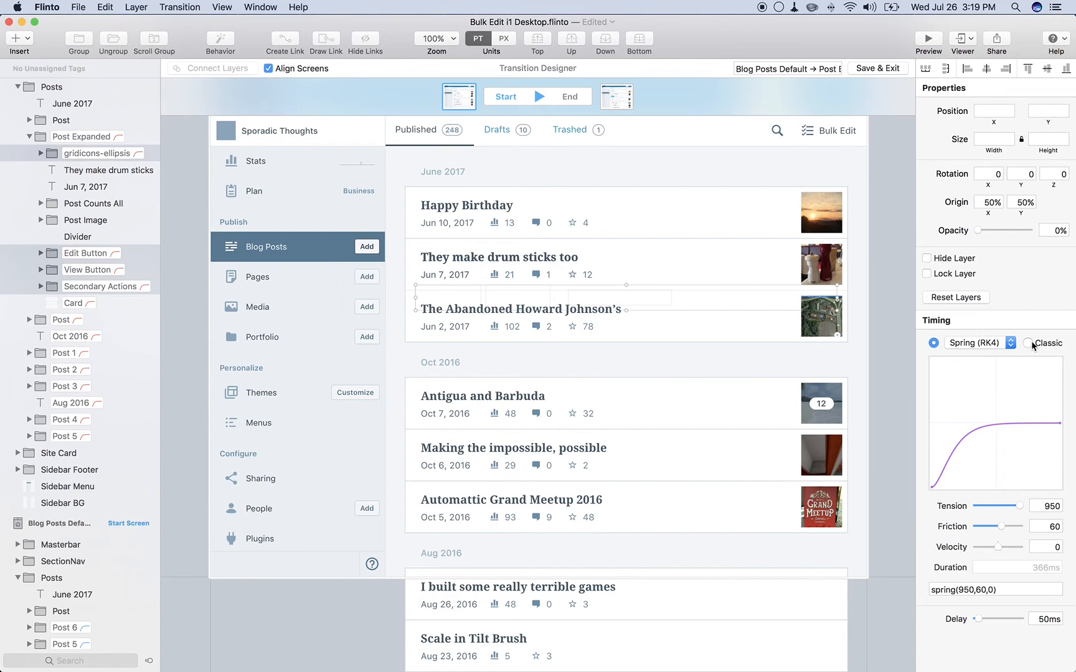
# Step: Try the Spring (UIKit) timing on the four action layers and play the transition
pyautogui.click(975, 344)
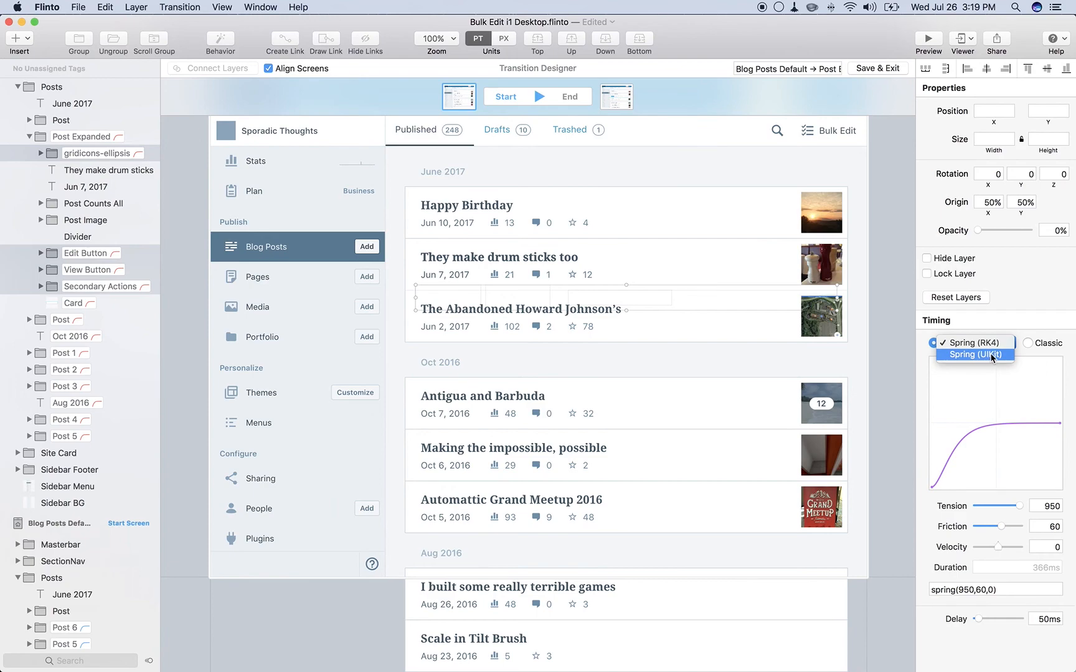
pyautogui.click(993, 355)
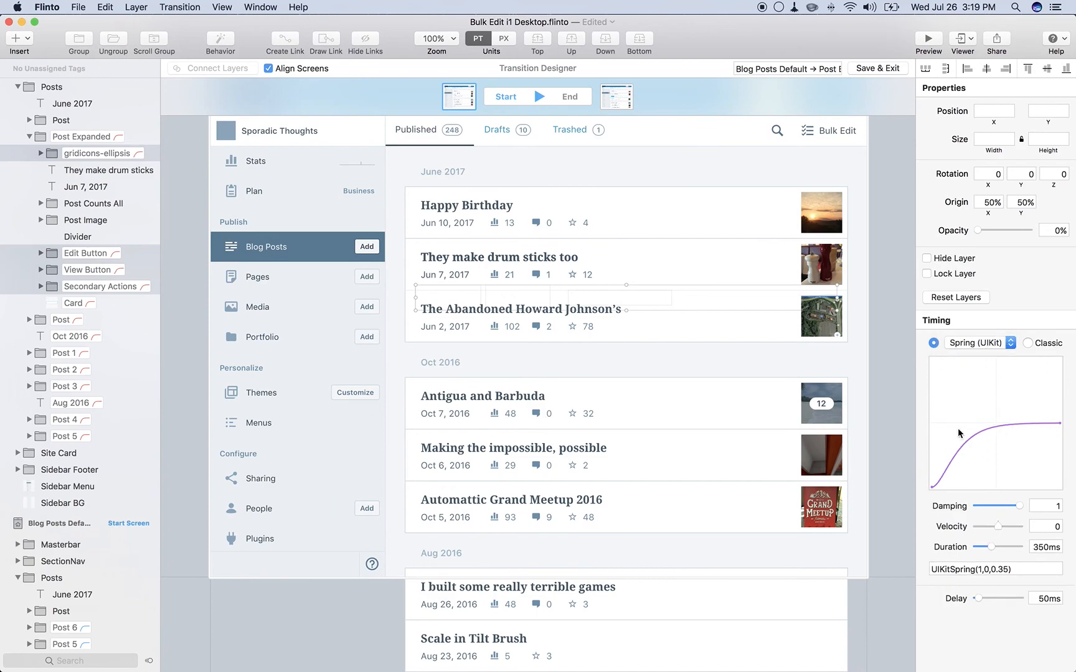
pyautogui.click(913, 403)
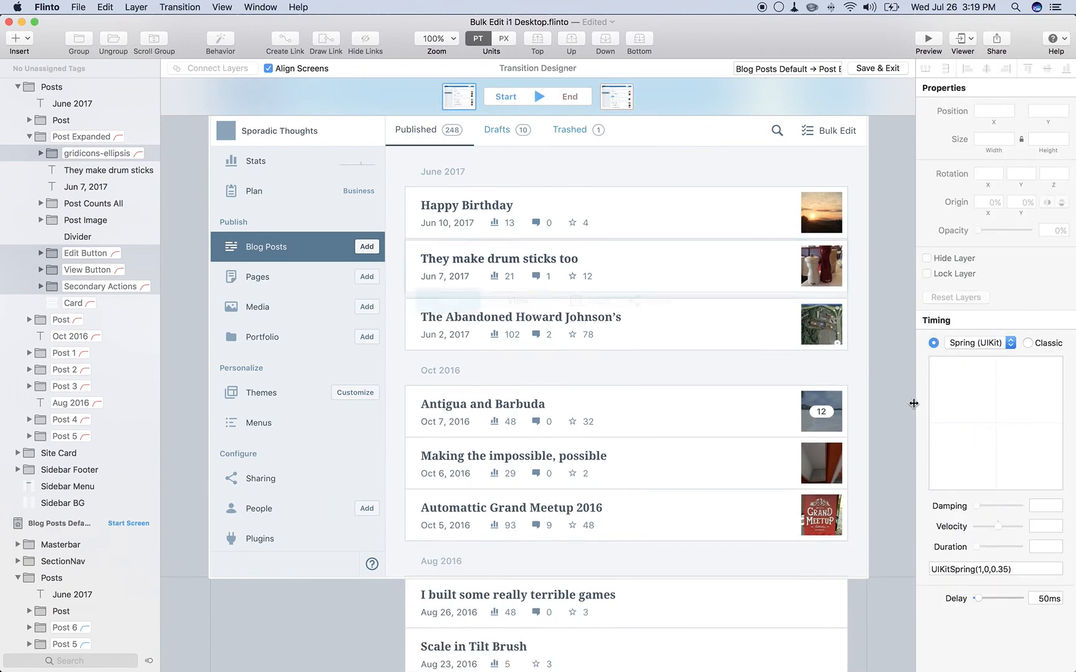
# Step: Try the Classic timing on the action layers, going through its curve presets and playing the transition with the linear one
pyautogui.click(1027, 343)
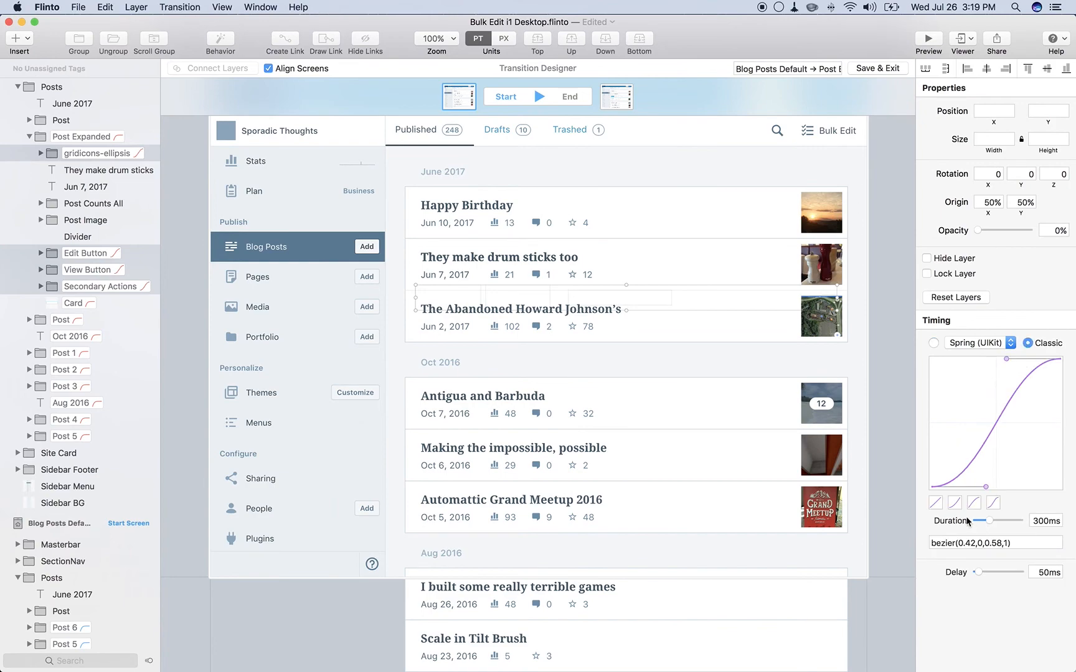
pyautogui.click(934, 502)
pyautogui.click(954, 501)
pyautogui.click(975, 502)
pyautogui.click(993, 502)
pyautogui.click(955, 501)
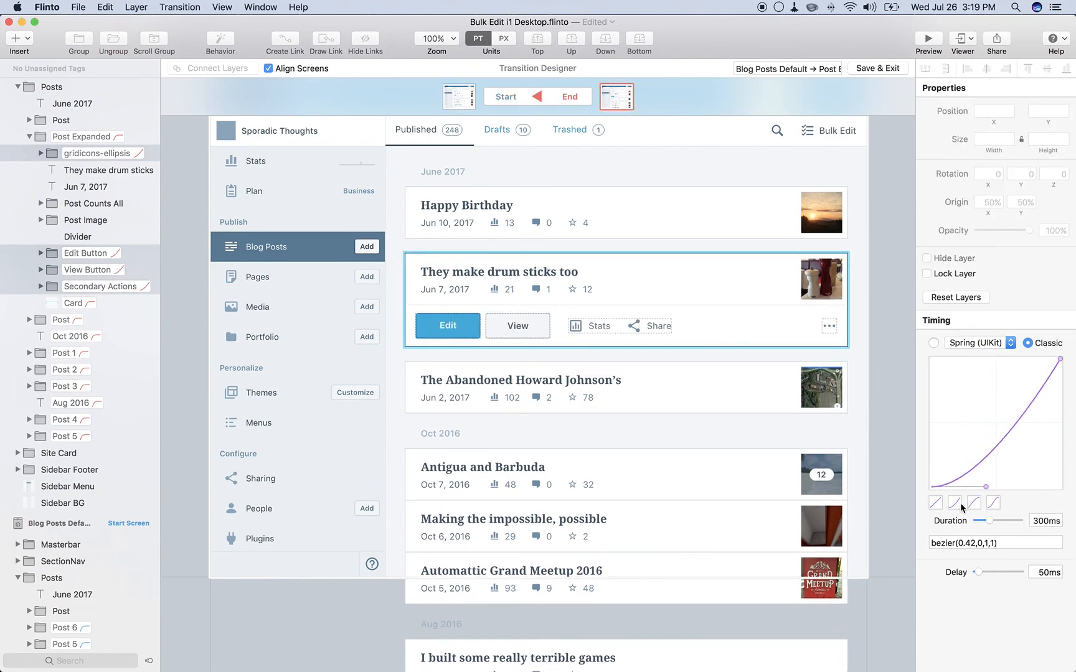
pyautogui.click(935, 502)
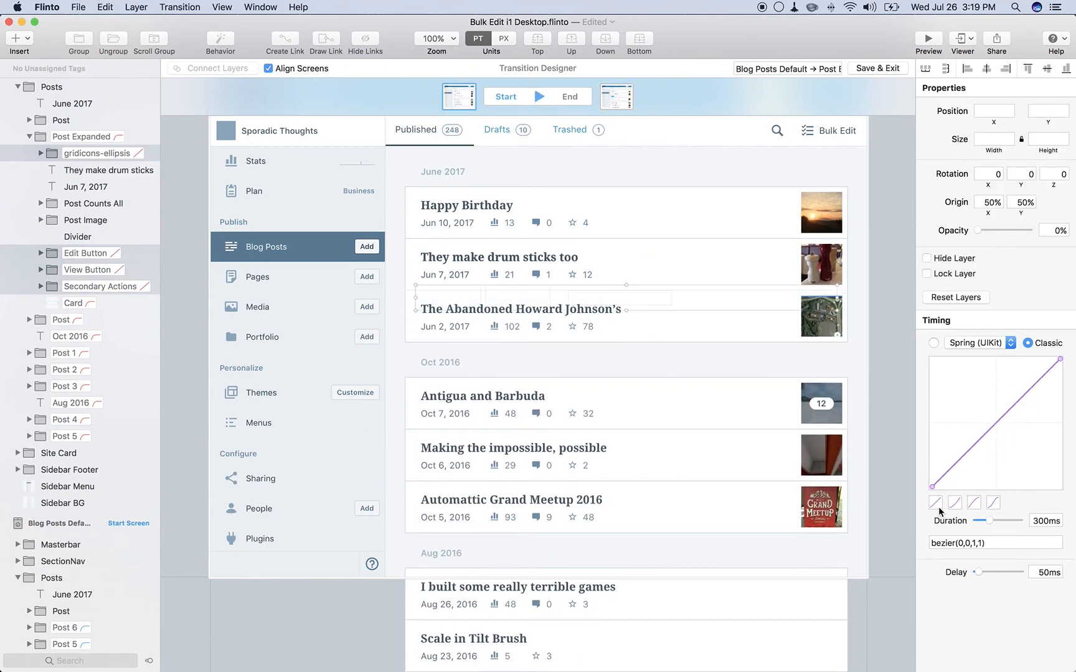
pyautogui.press('space')
# Step: Switch the action layers' timing back to Spring (RK4)
pyautogui.click(934, 343)
pyautogui.click(975, 343)
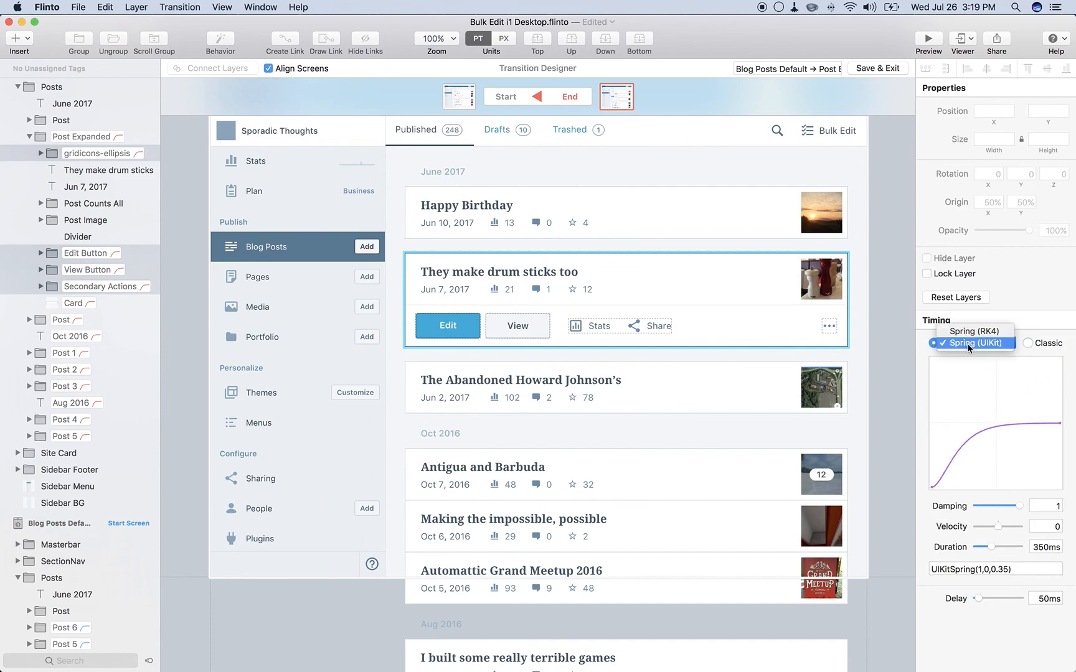
pyautogui.click(975, 334)
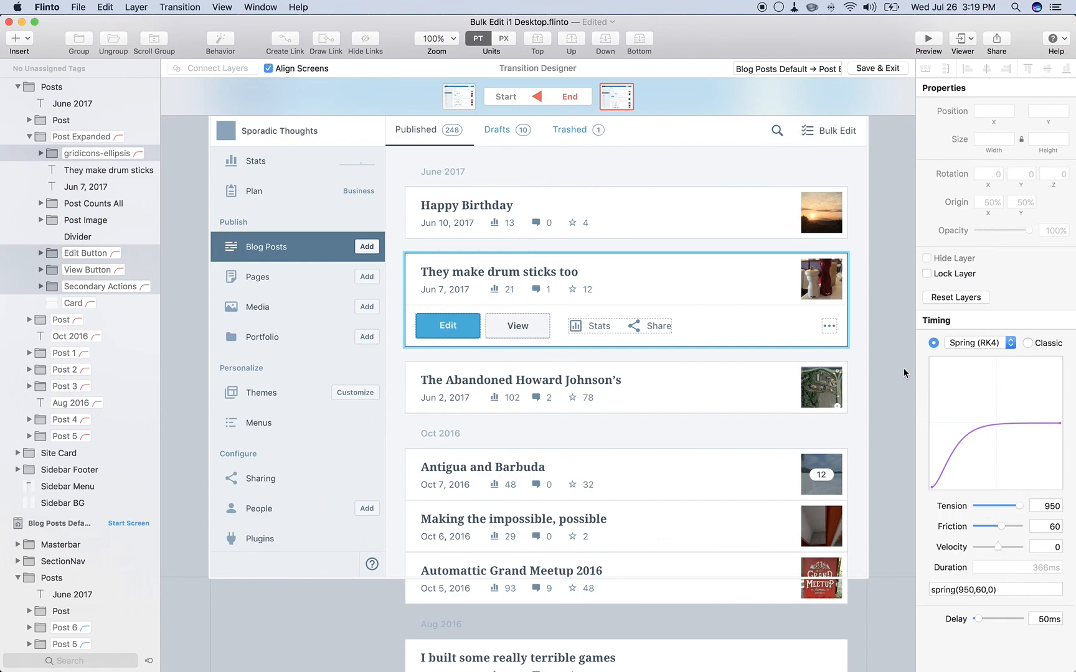
# Step: Save and exit the transition, and test it in the preview by opening the drum sticks post
pyautogui.click(870, 70)
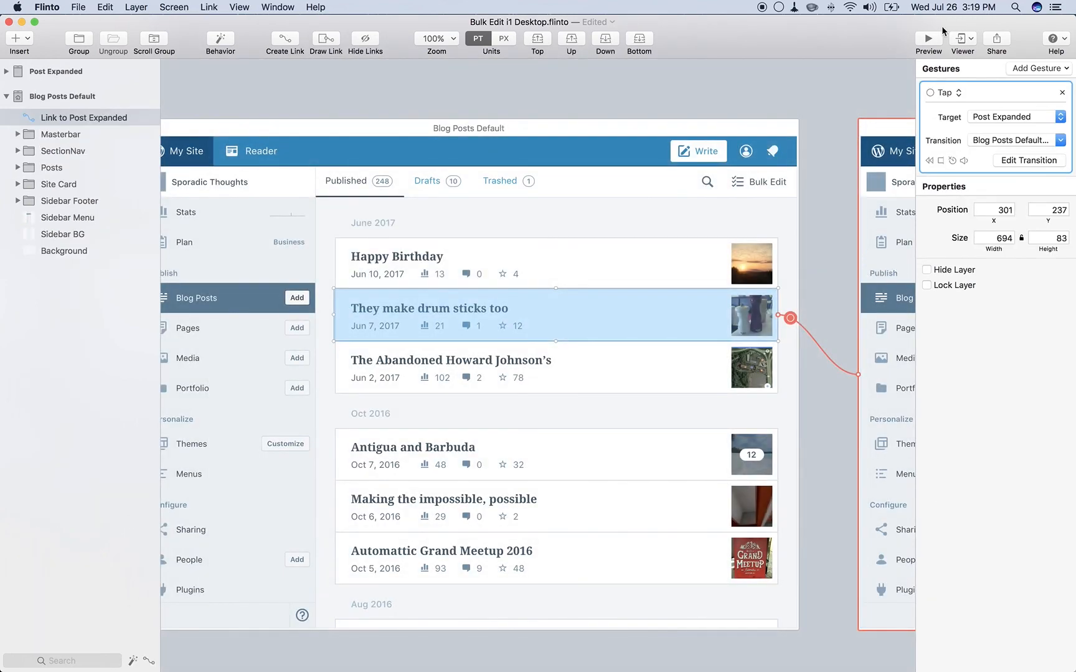
pyautogui.click(928, 40)
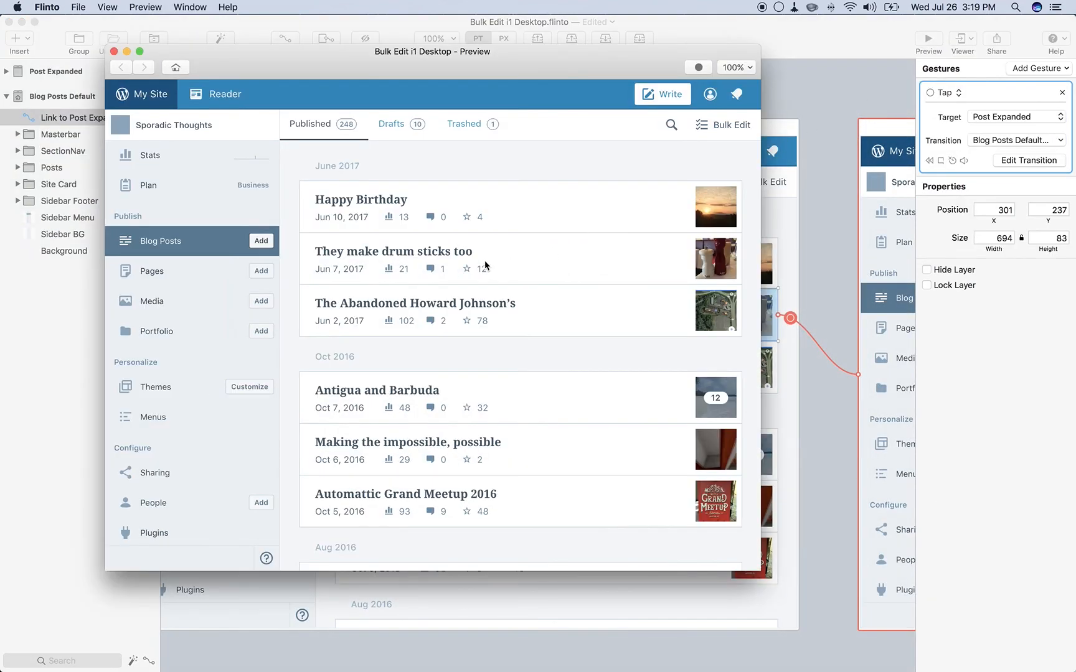
pyautogui.moveTo(346, 53); pyautogui.dragTo(428, 64)
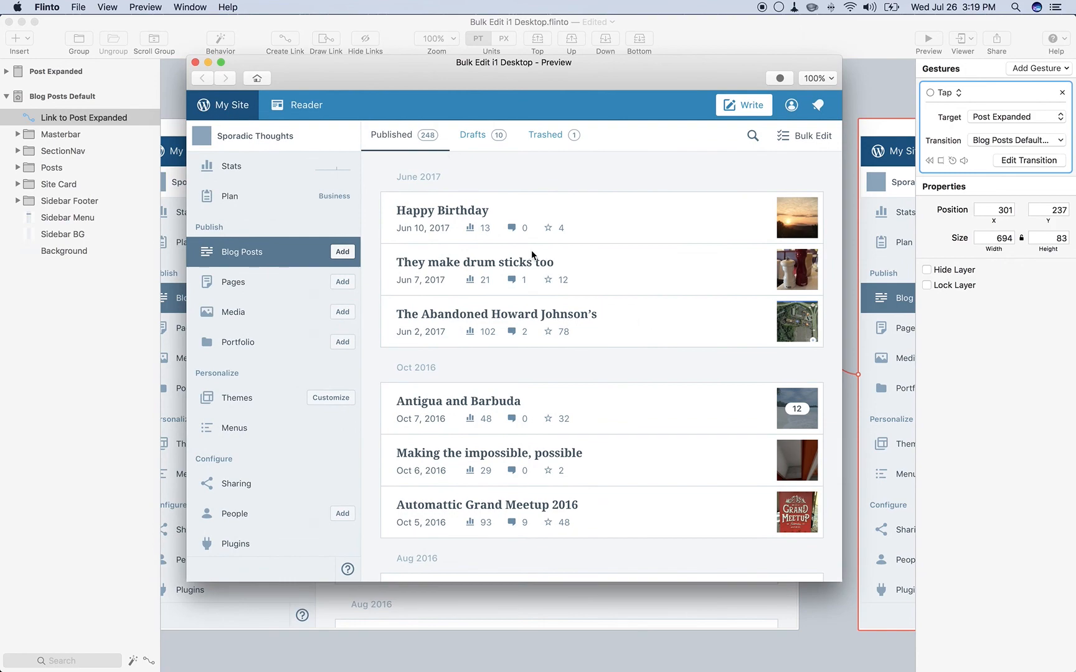
pyautogui.click(640, 277)
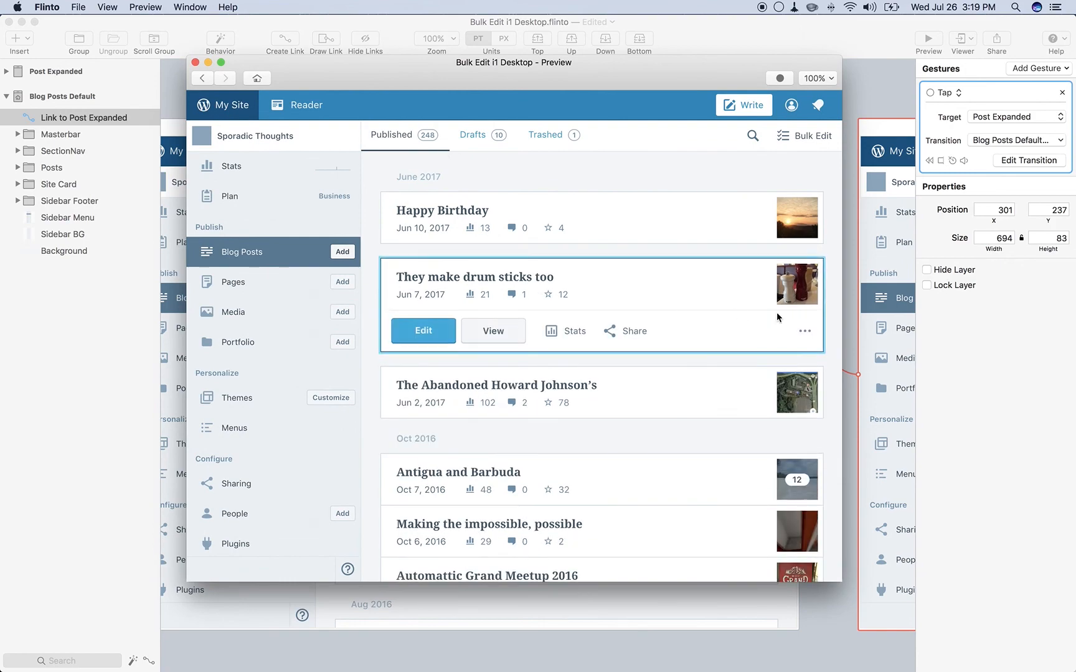